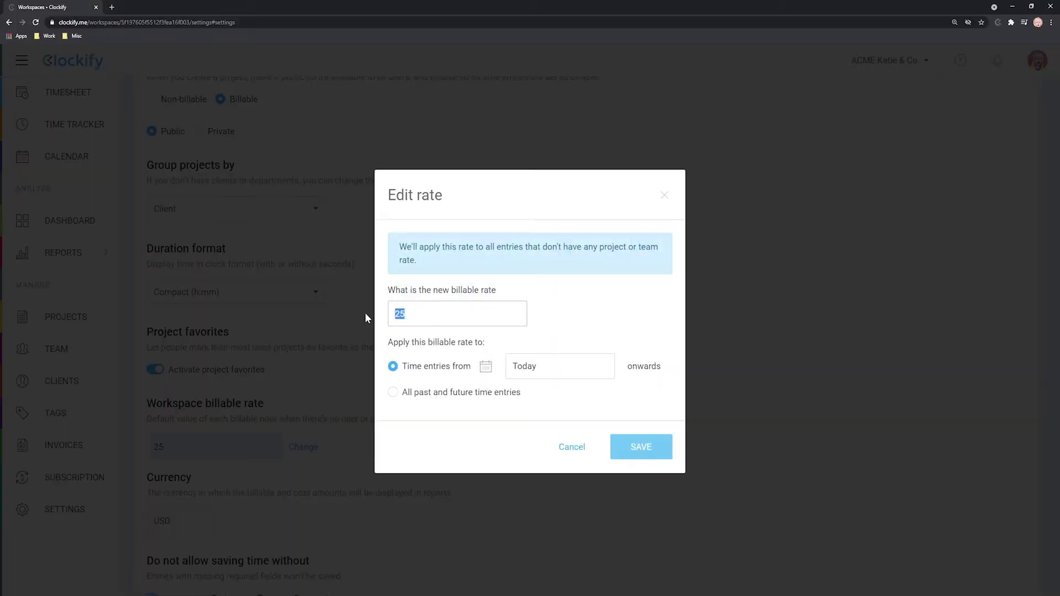
Mark the Meeting entry as billable and return to the list of tracked time entries.
text(30)
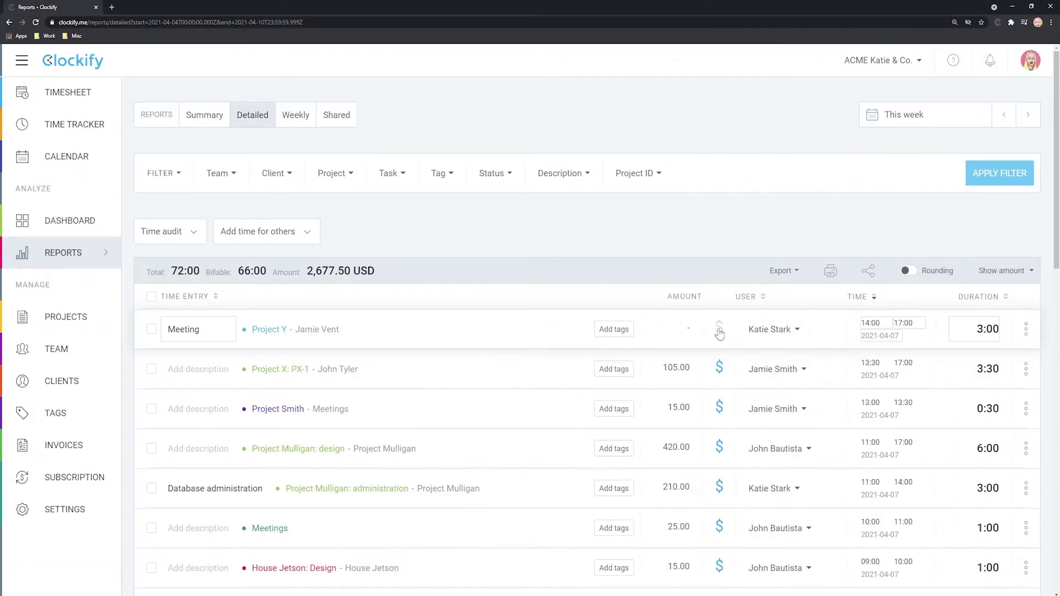
click(719, 328)
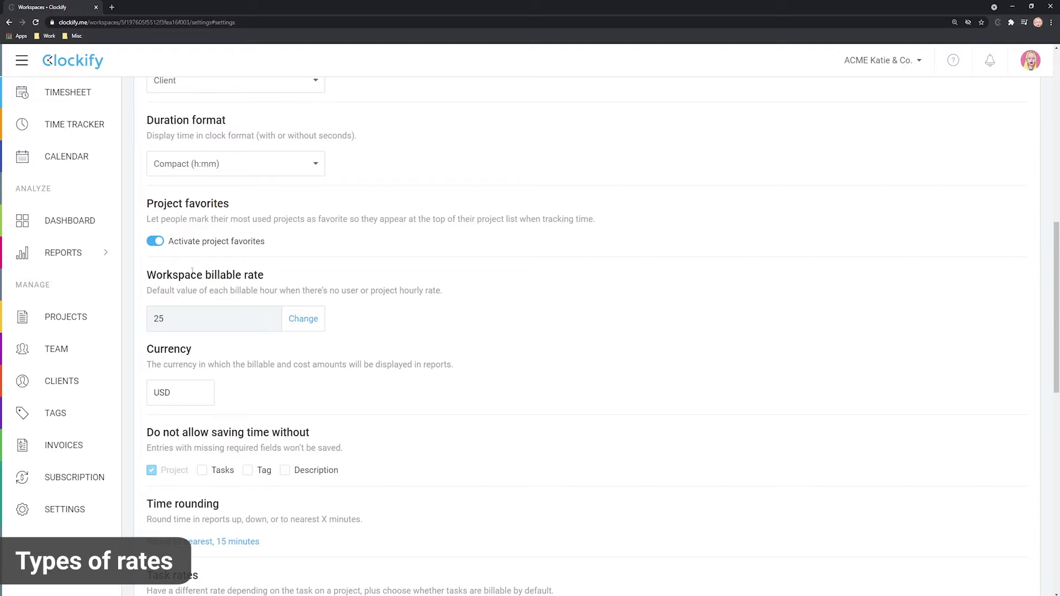
click(78, 117)
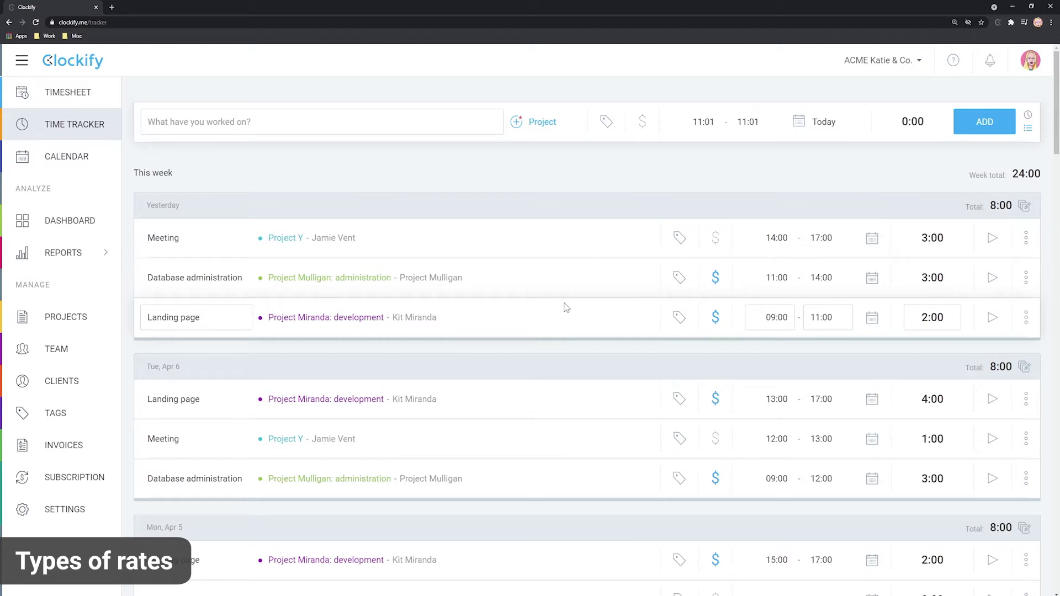
Change the workspace billable rate from 25 to 30 for entries from today onwards.
click(67, 508)
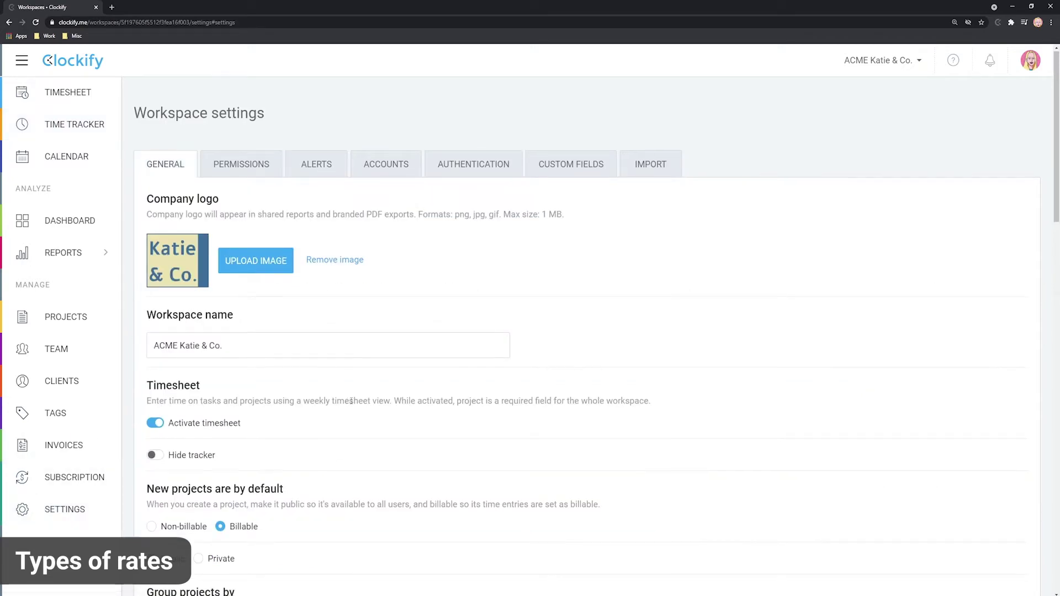
scroll(353, 403, down, 6)
scroll(287, 437, down, 2)
click(322, 456)
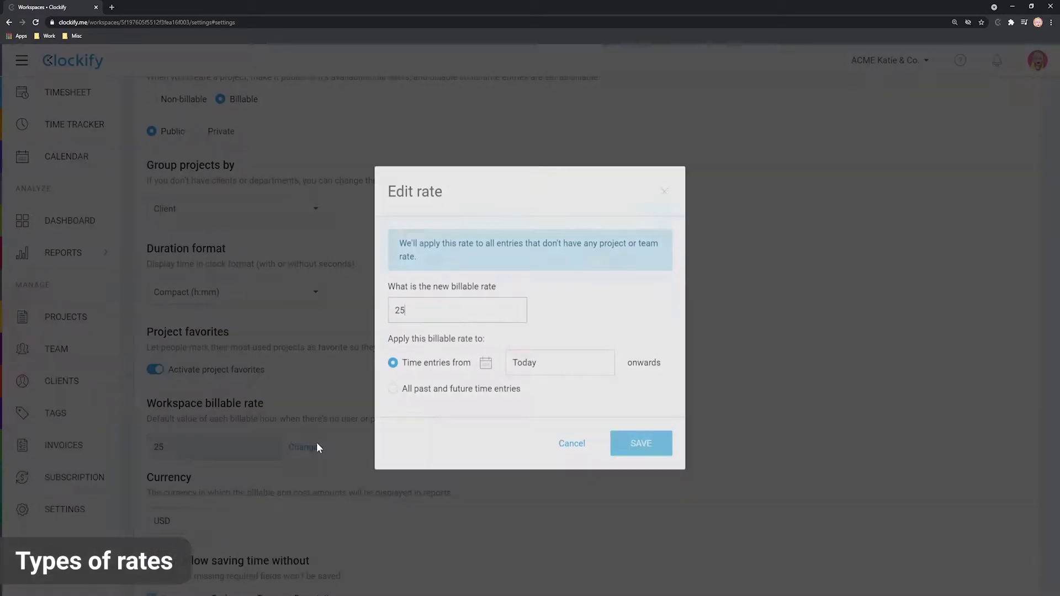
text(30)
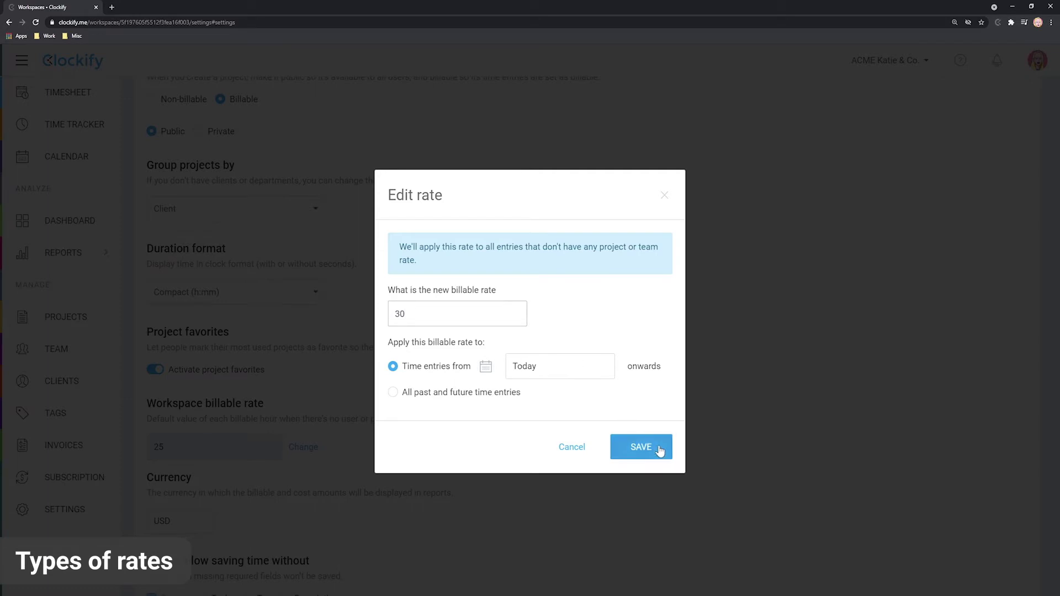
click(639, 449)
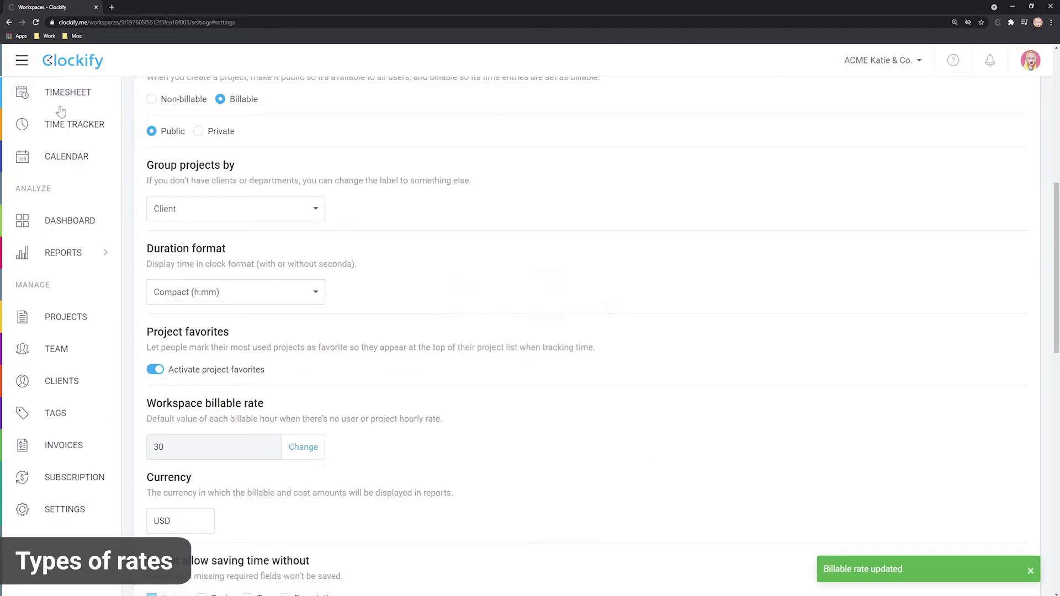
Try the rate dialog's date and All past and future options, then cancel, keeping 30.
click(68, 130)
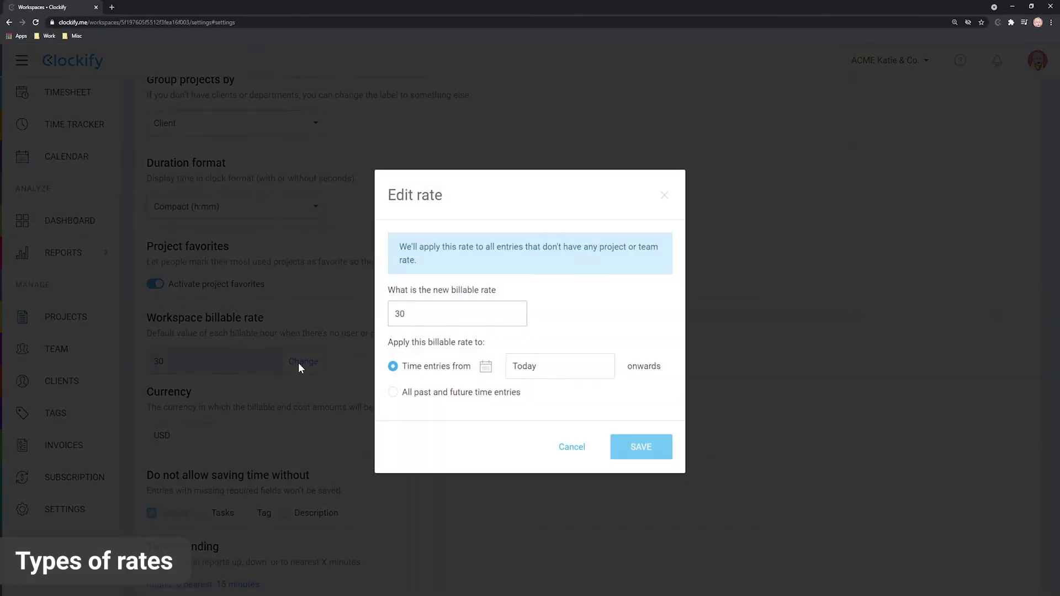
click(486, 368)
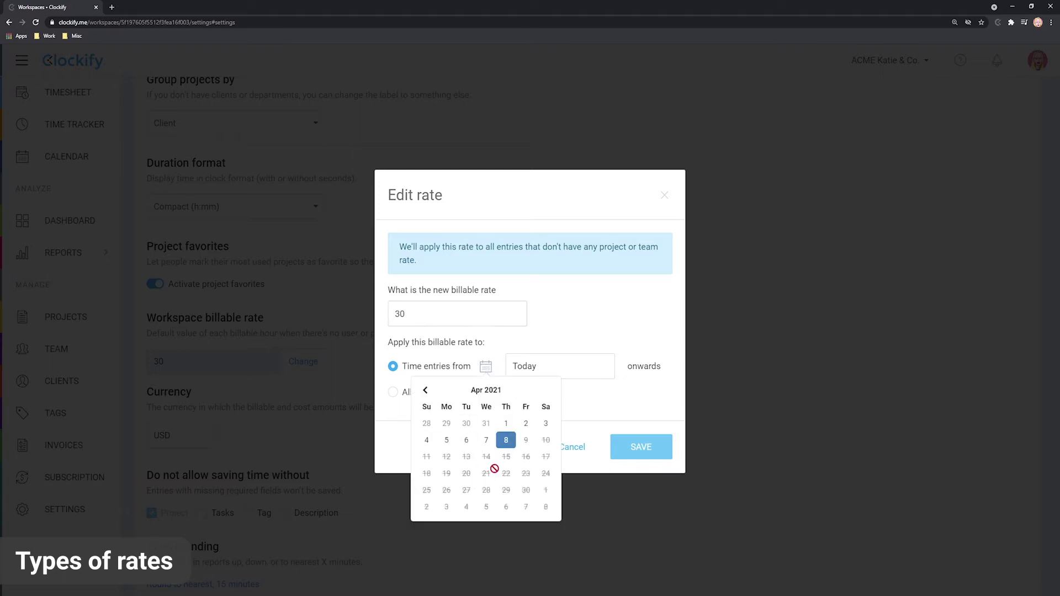
click(589, 330)
click(394, 396)
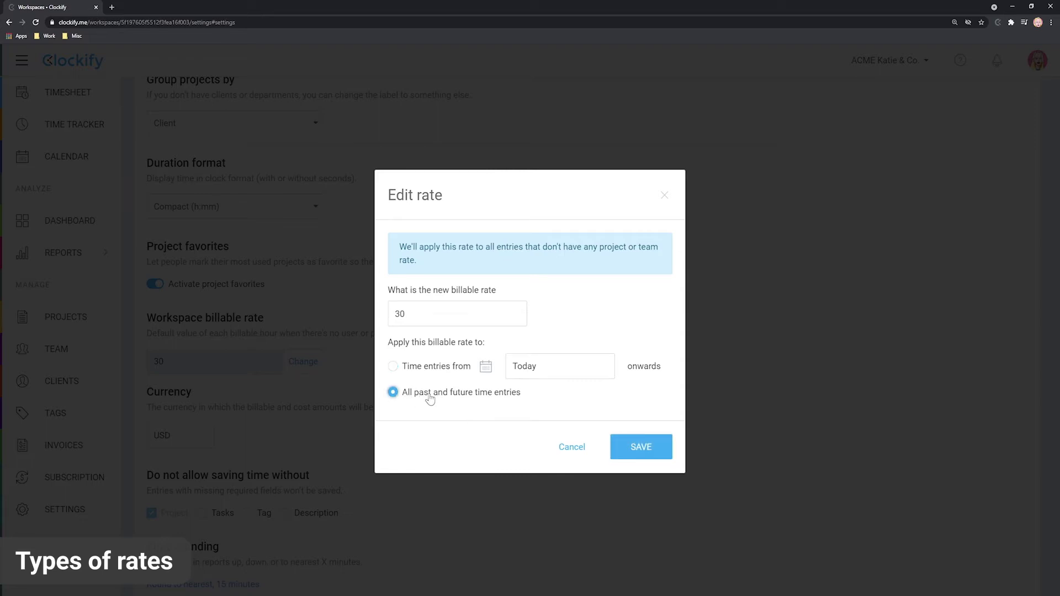
click(415, 369)
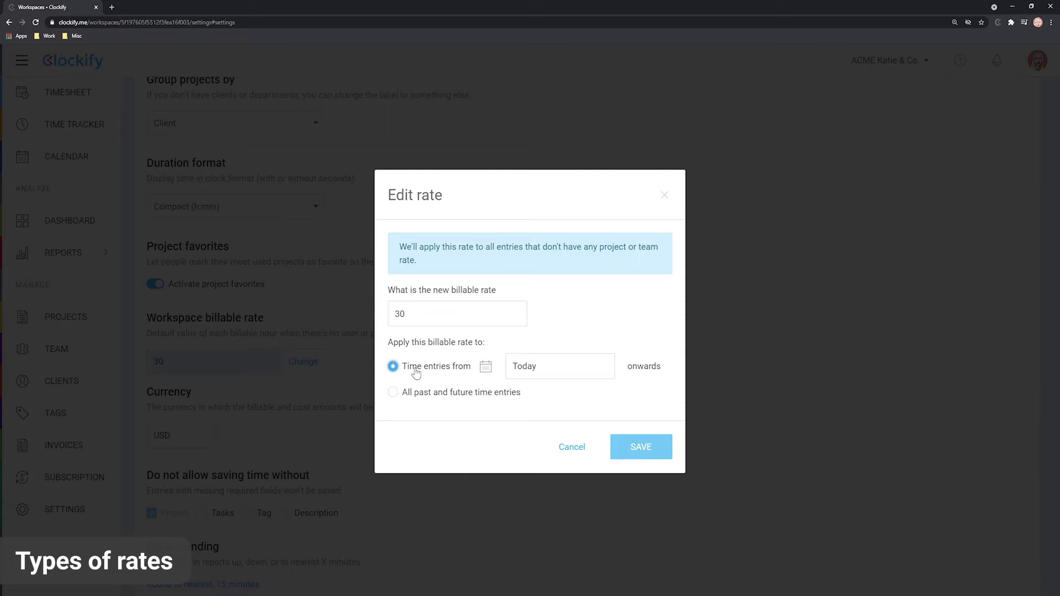
click(574, 448)
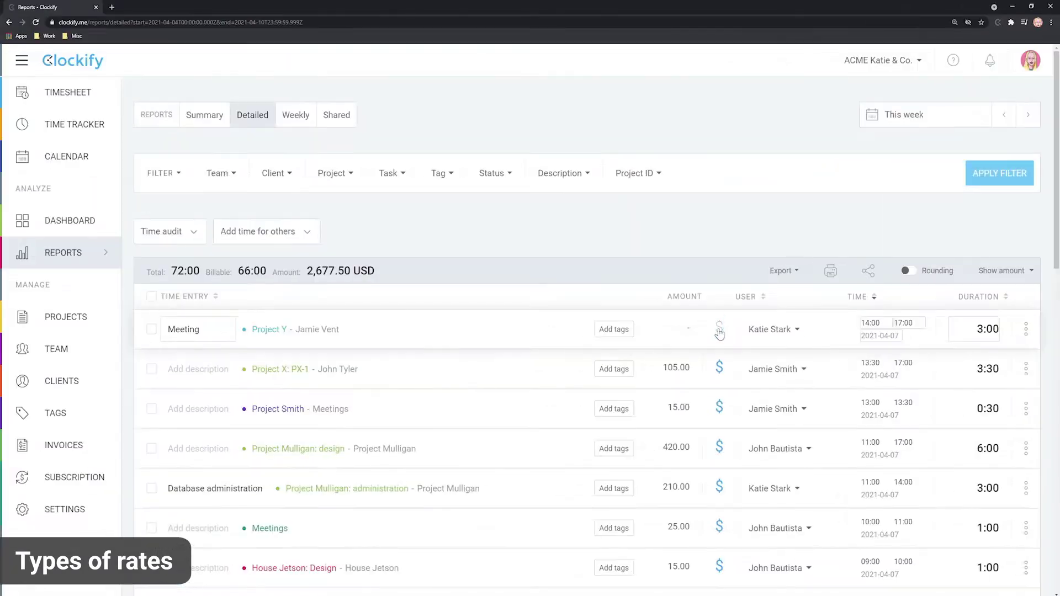
Toggle the Meeting entry's billable flag, then bulk-edit all 27 entries to Billable Yes.
click(719, 331)
click(720, 331)
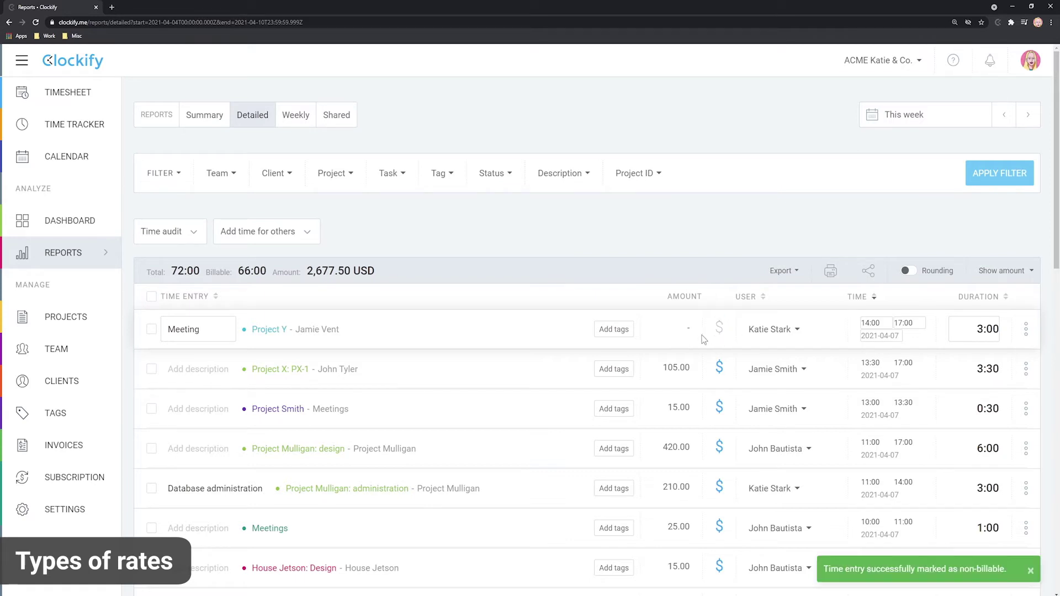
click(152, 297)
click(243, 297)
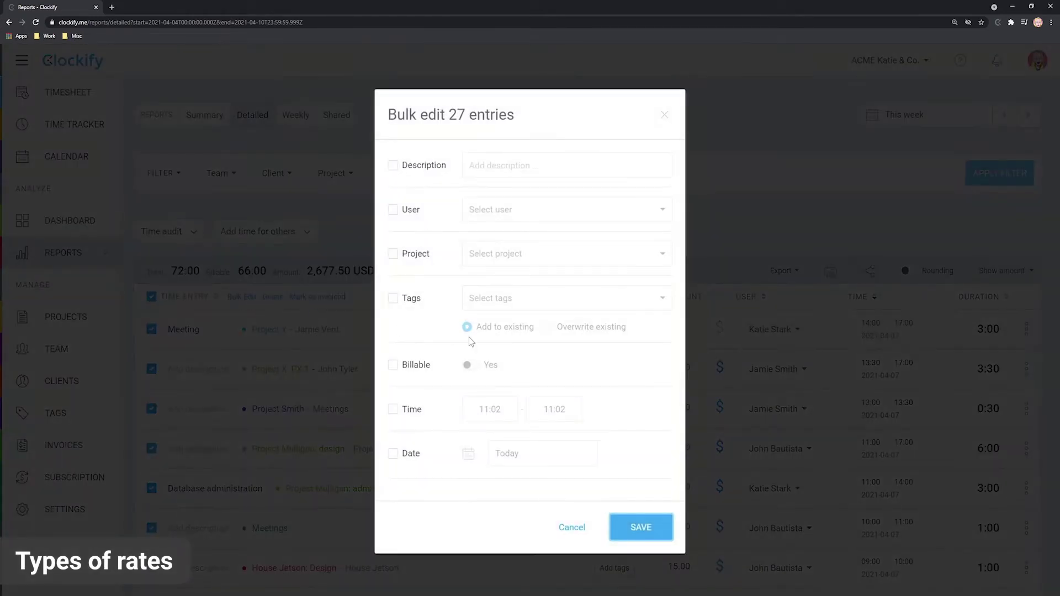
click(393, 365)
click(472, 365)
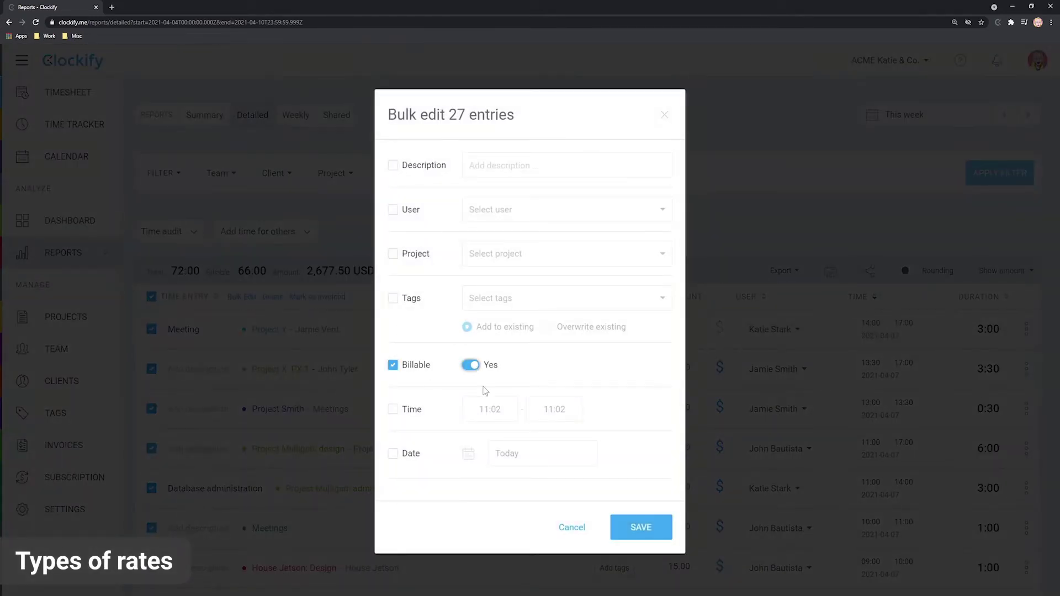
click(641, 527)
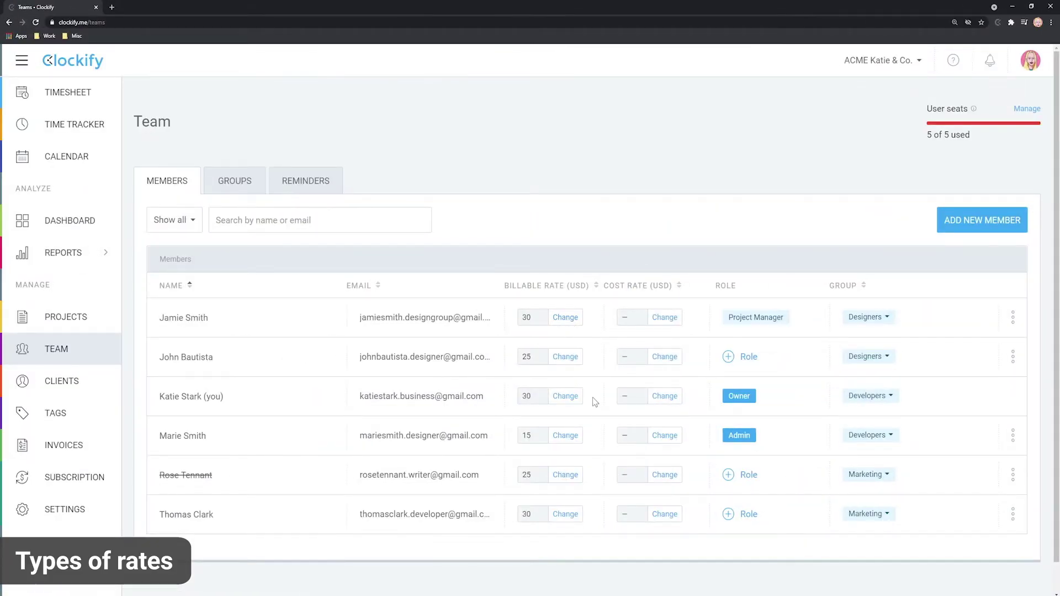
Raise the second team member's billable rate from 25 to 30 for all past and future entries.
click(565, 357)
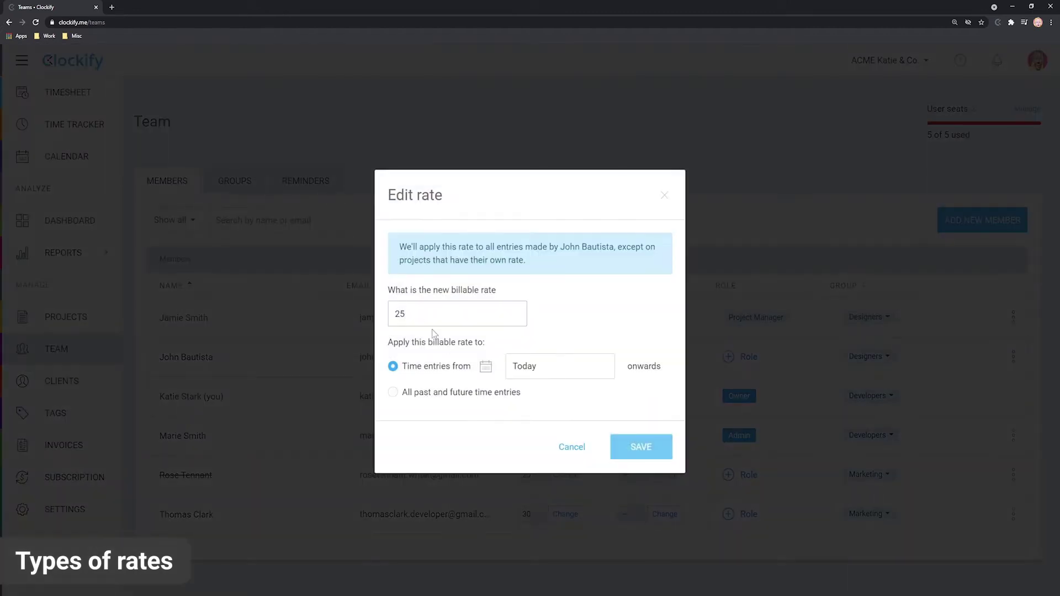
text(30)
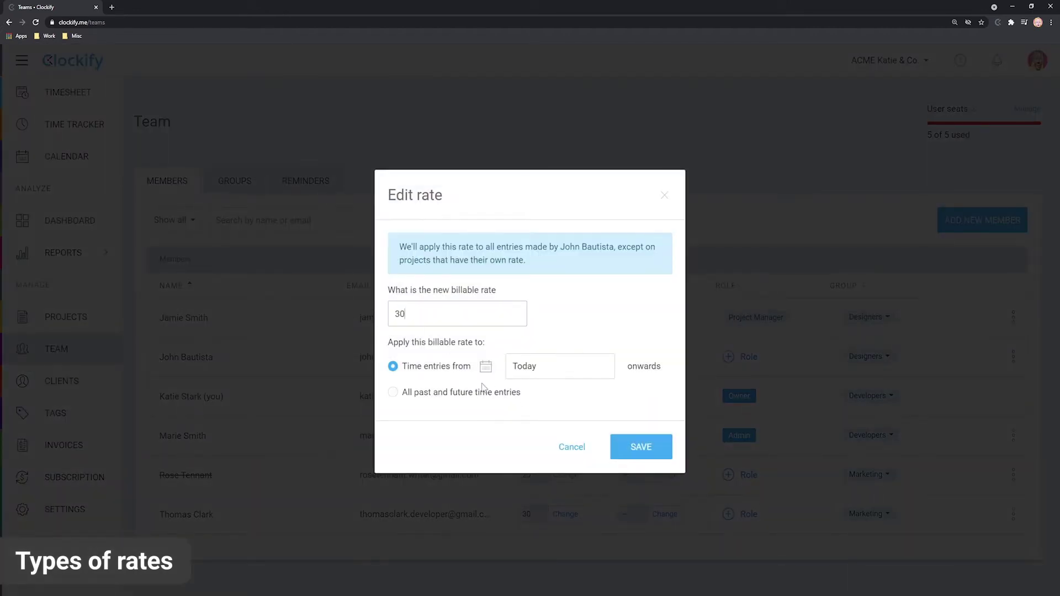
click(410, 394)
click(644, 446)
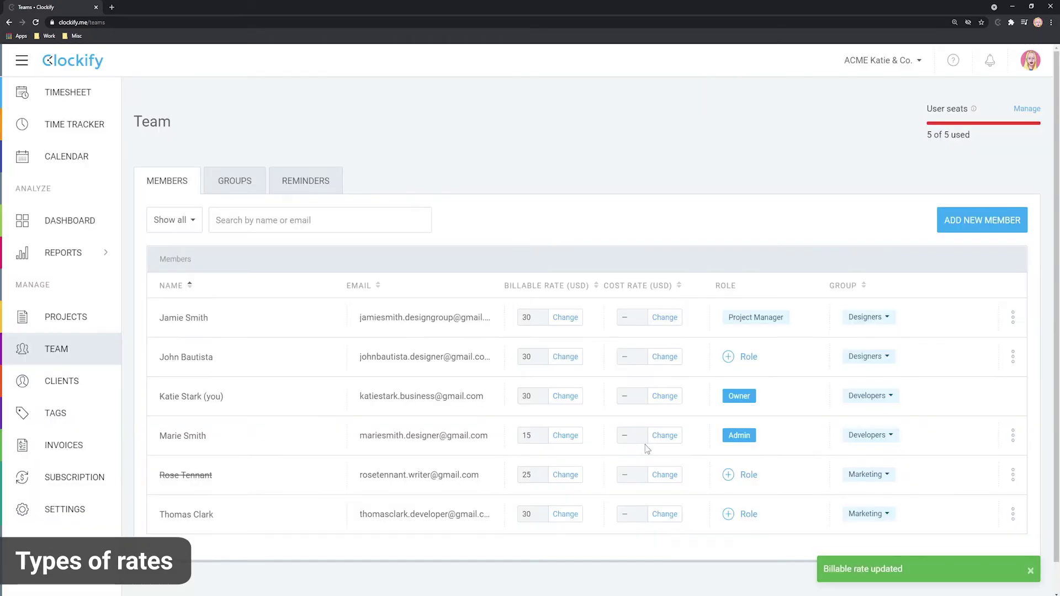
Review this week's entries in the Detailed report.
mouse_move(105, 252)
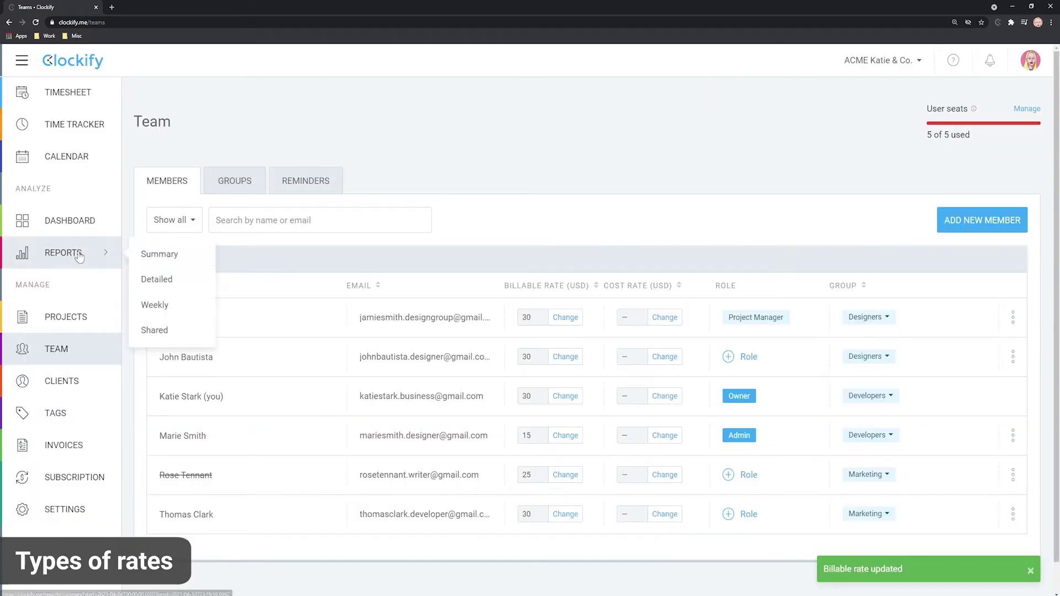
click(157, 280)
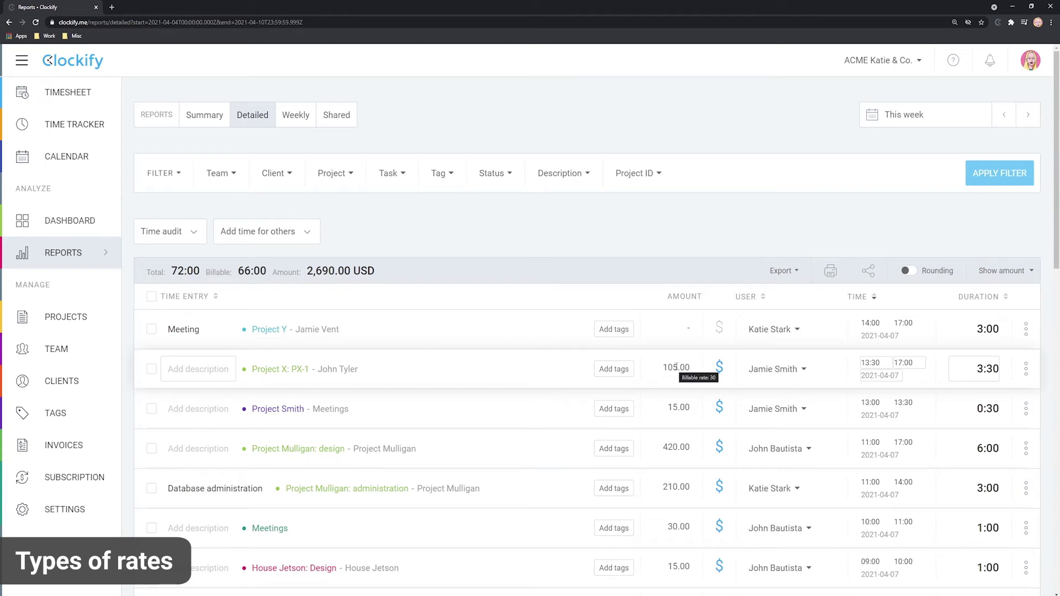
mouse_move(684, 448)
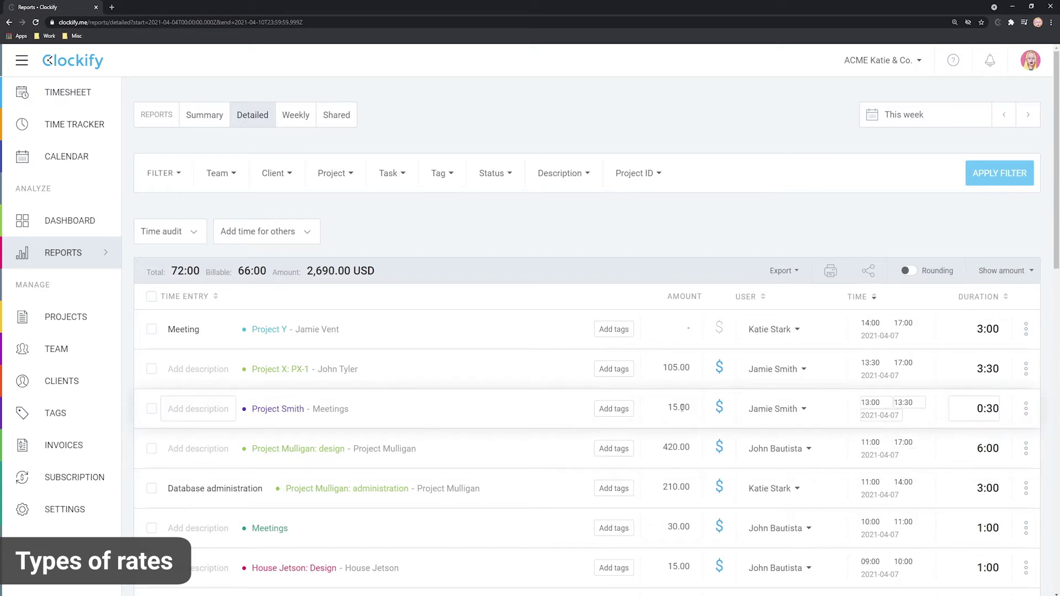
mouse_move(682, 408)
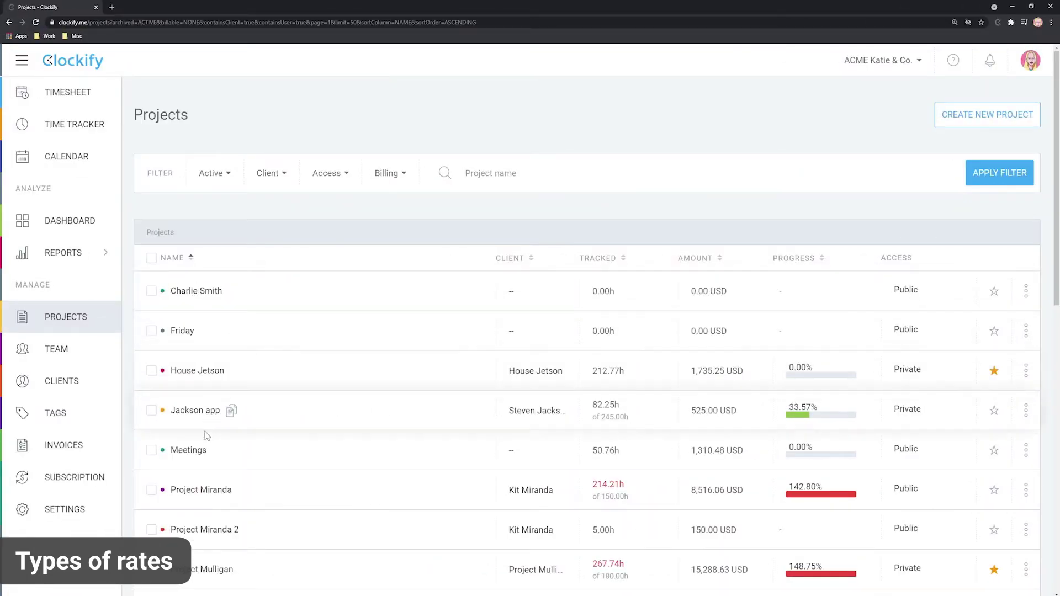
In Project Miranda's settings, set the project billable rate to 30 USD per hour.
click(205, 497)
click(467, 201)
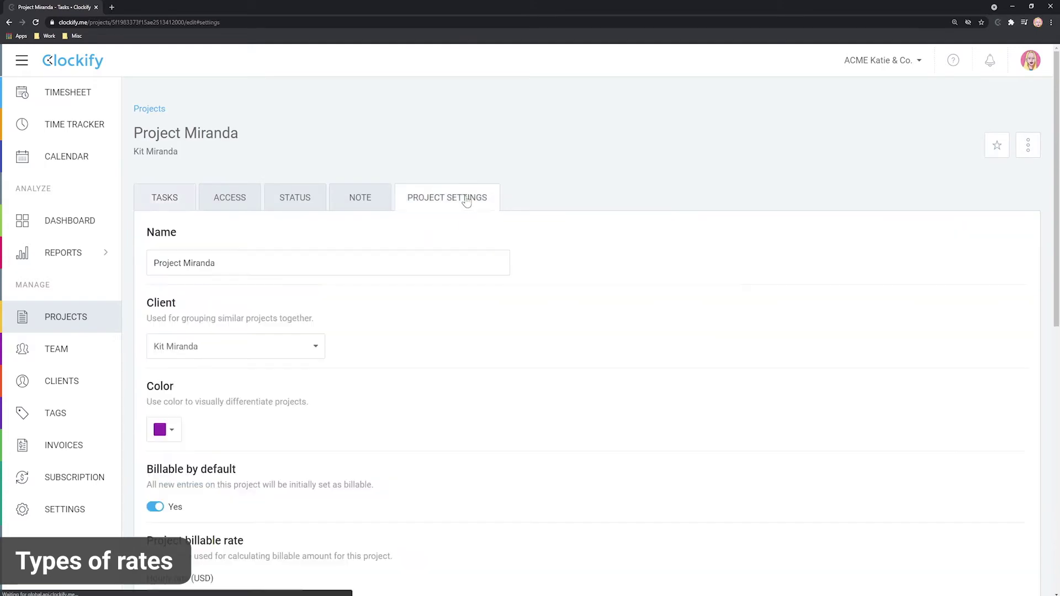
scroll(385, 349, down, 5)
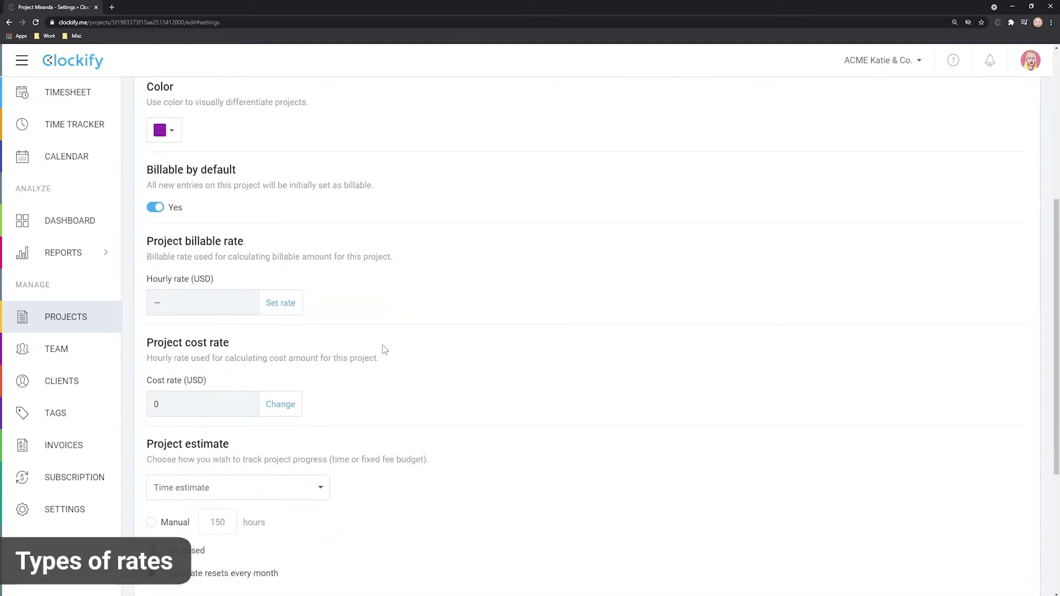
click(278, 304)
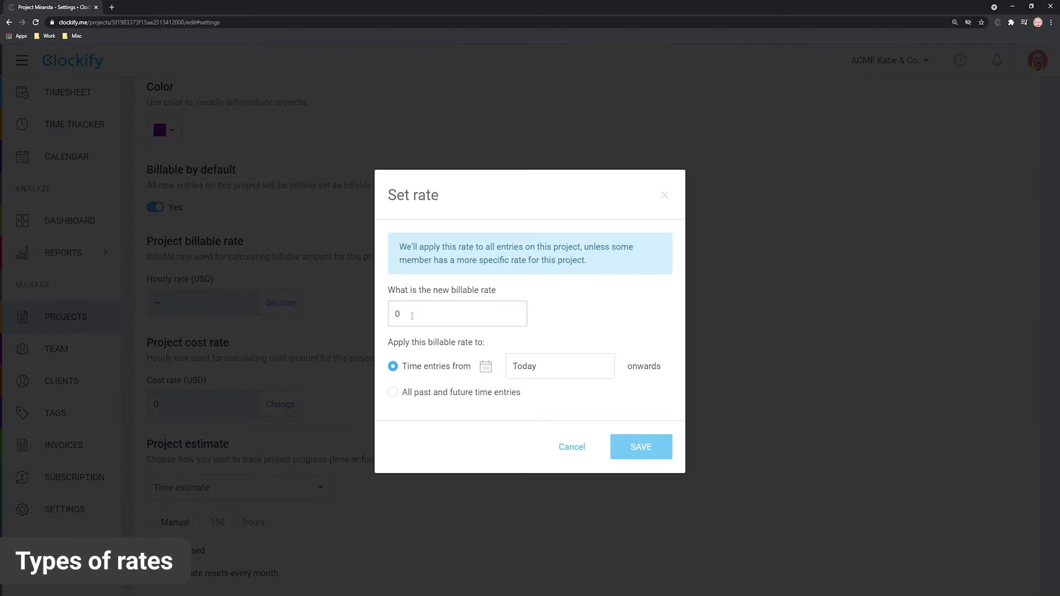
text(30)
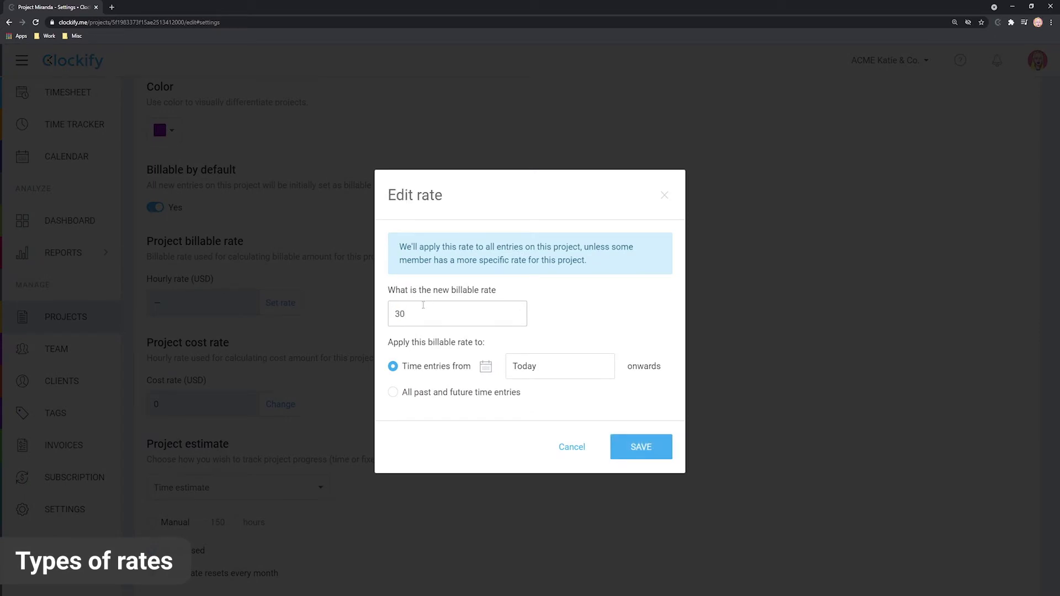
drag(409, 313, 379, 317)
click(632, 448)
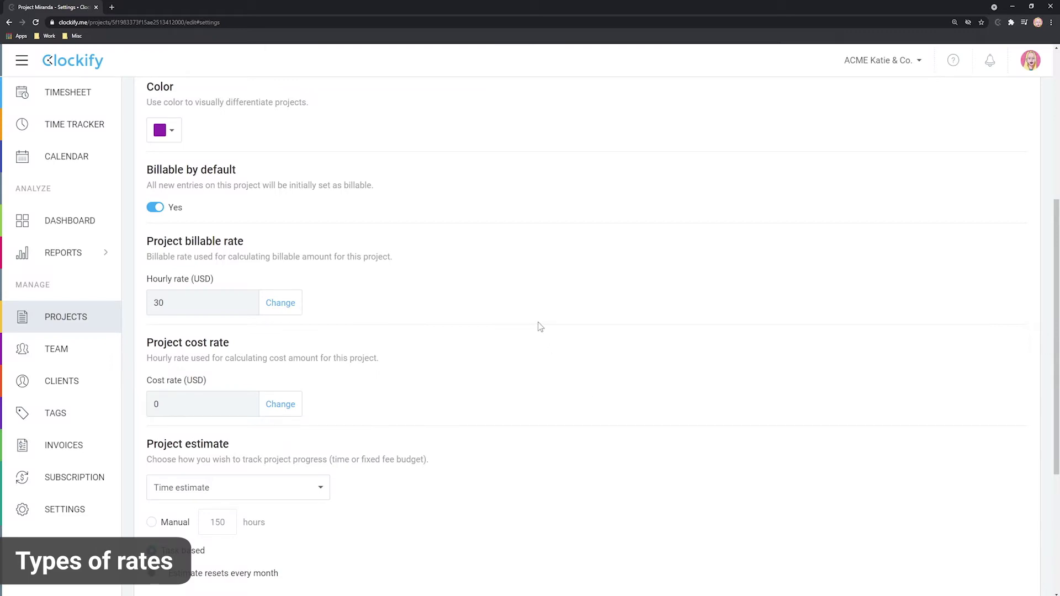
scroll(514, 268, up, 5)
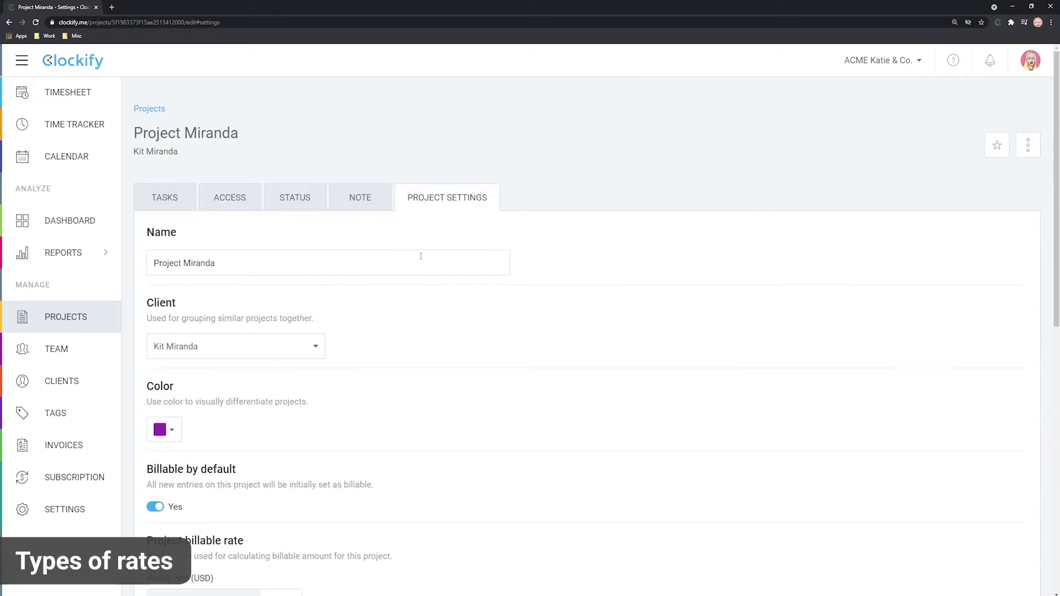
On Project Miranda's Access tab, give the member a 25 billable rate for all past and future entries.
click(176, 205)
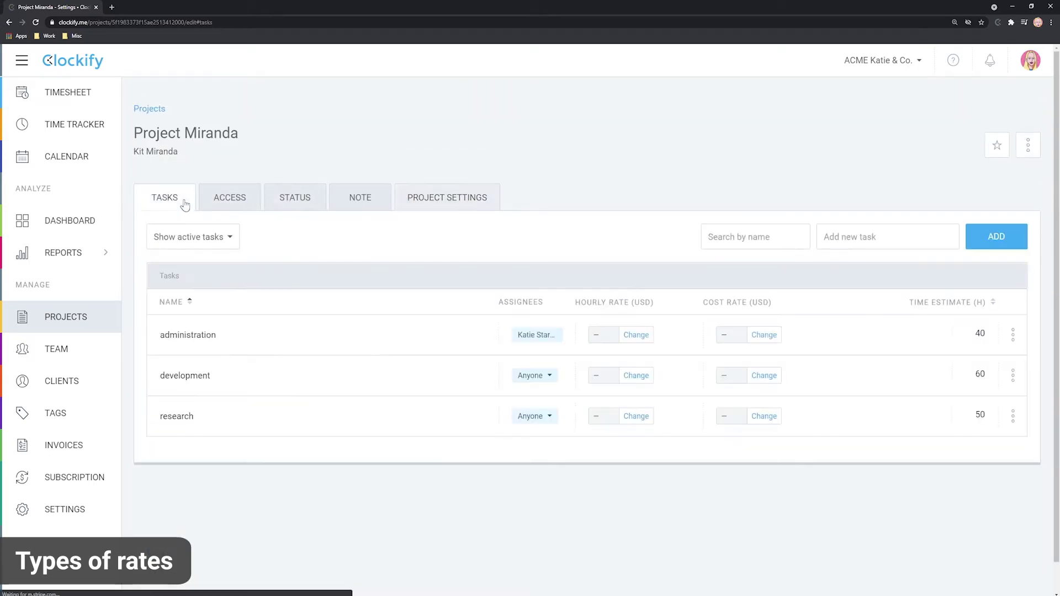
click(241, 201)
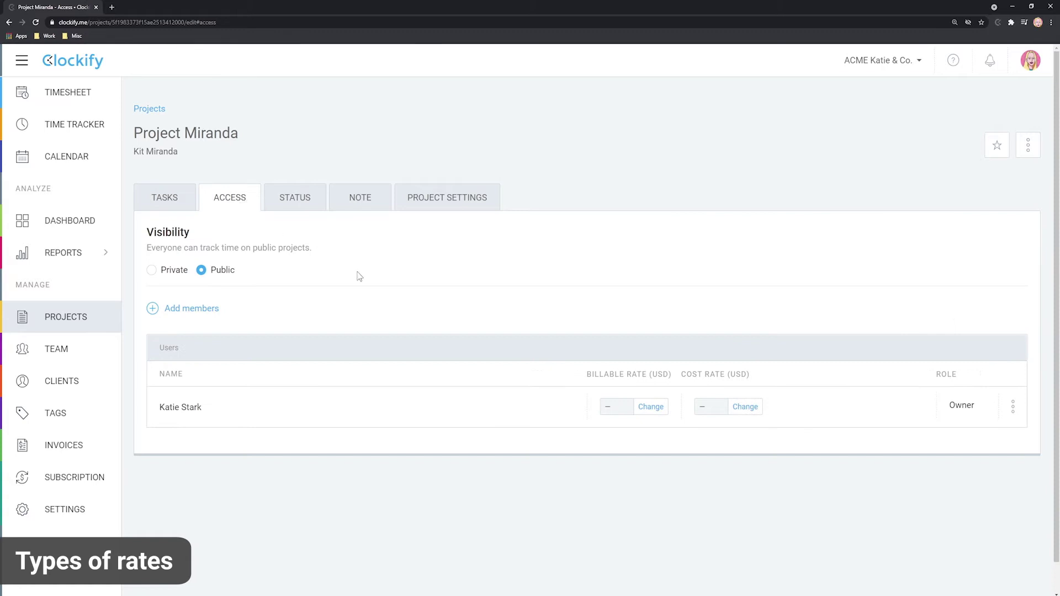
click(651, 407)
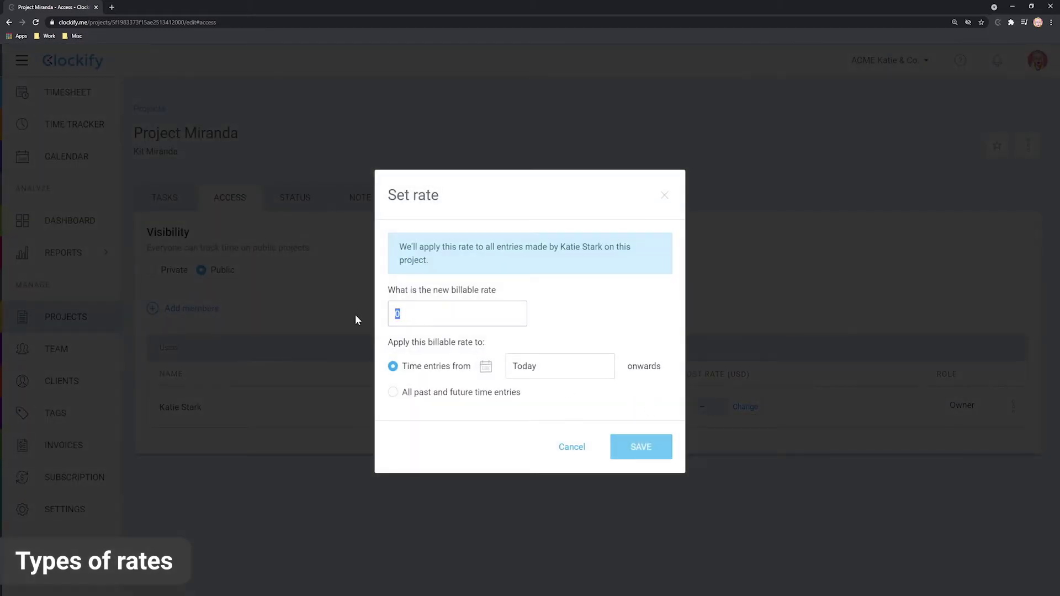
text(25)
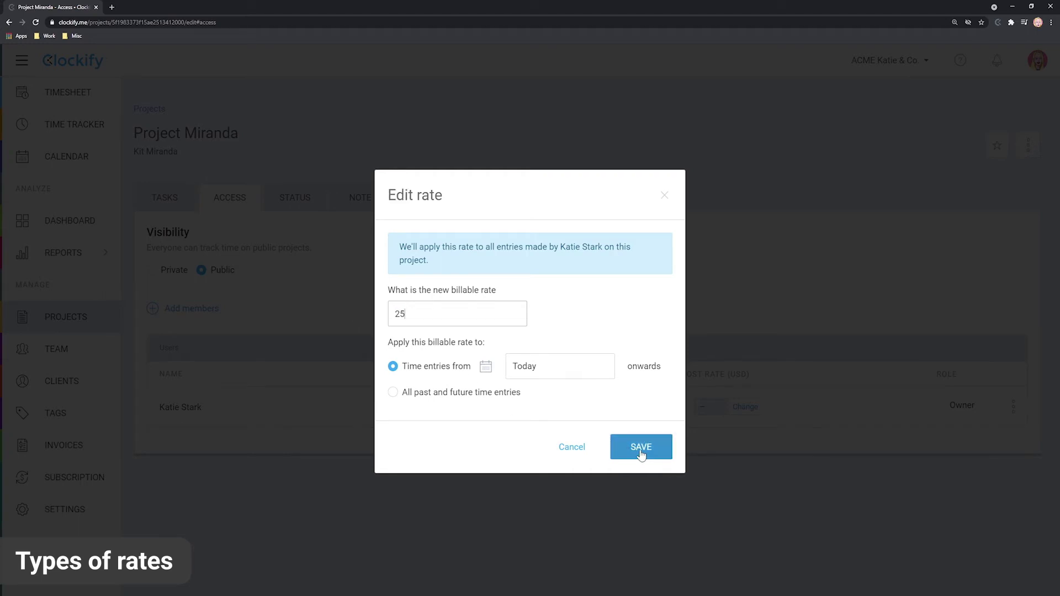
click(458, 396)
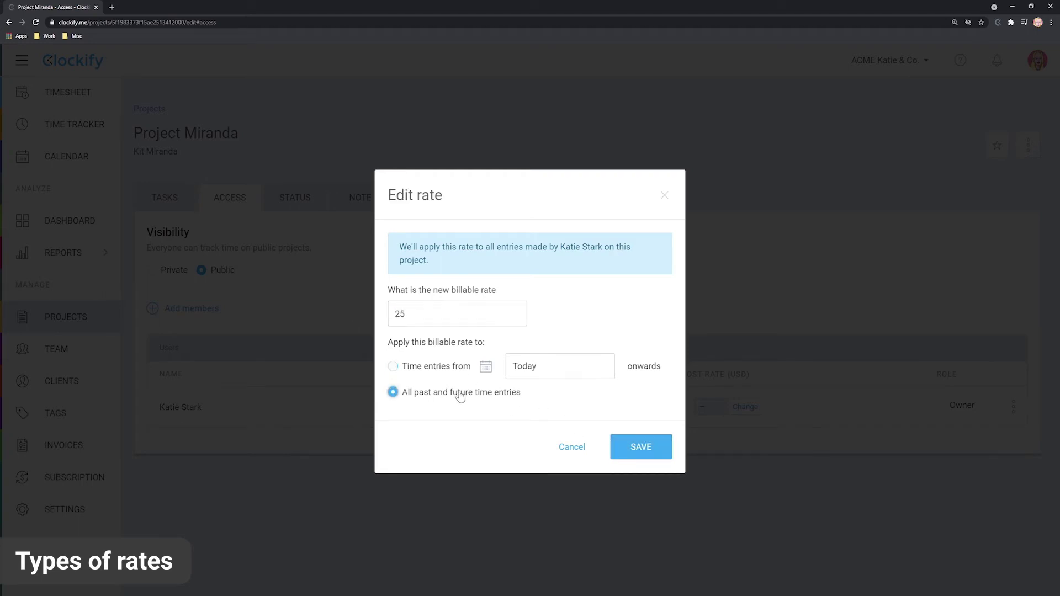
click(656, 448)
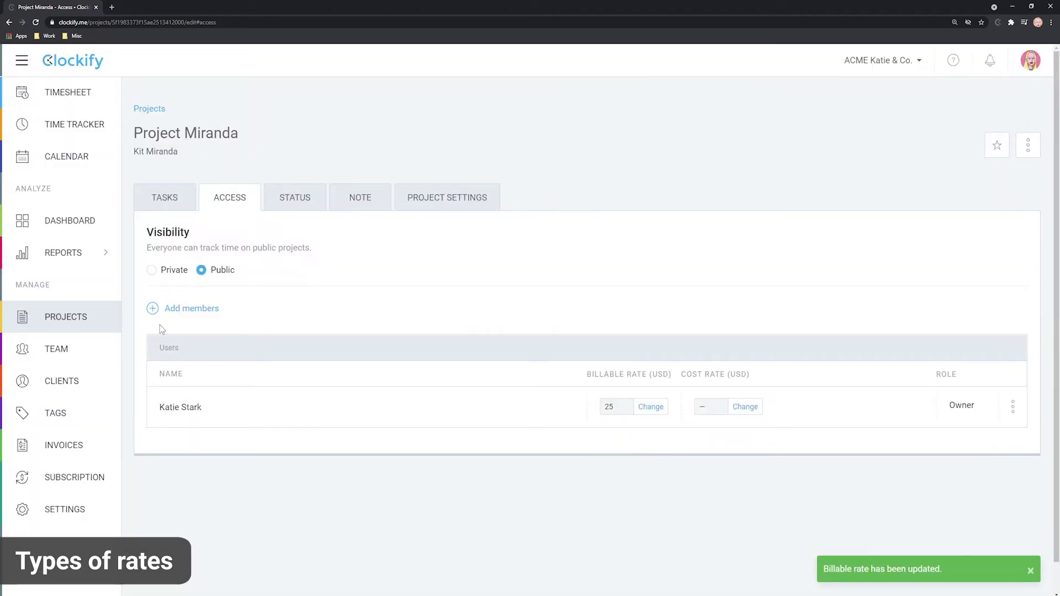
Check the Summary report, the team members' billable rates and the daily billable bars.
mouse_move(86, 267)
click(161, 260)
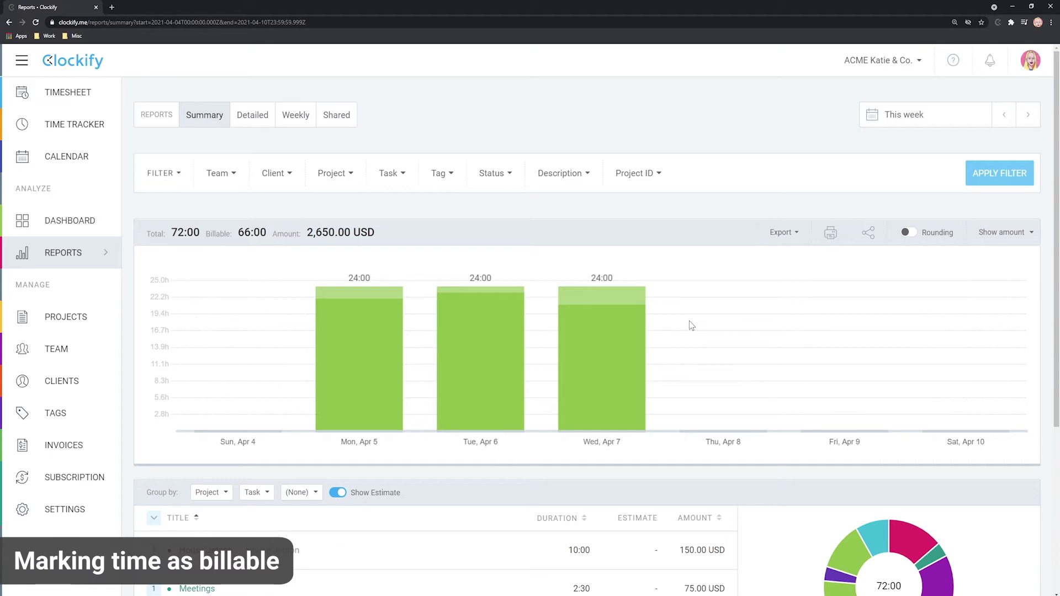
click(83, 354)
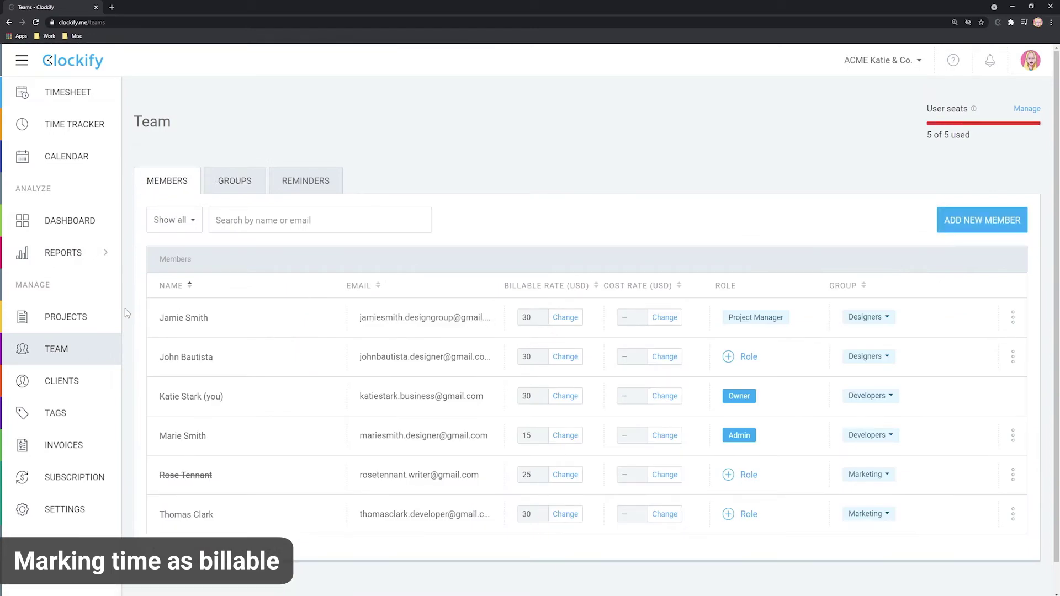
mouse_move(100, 253)
click(181, 257)
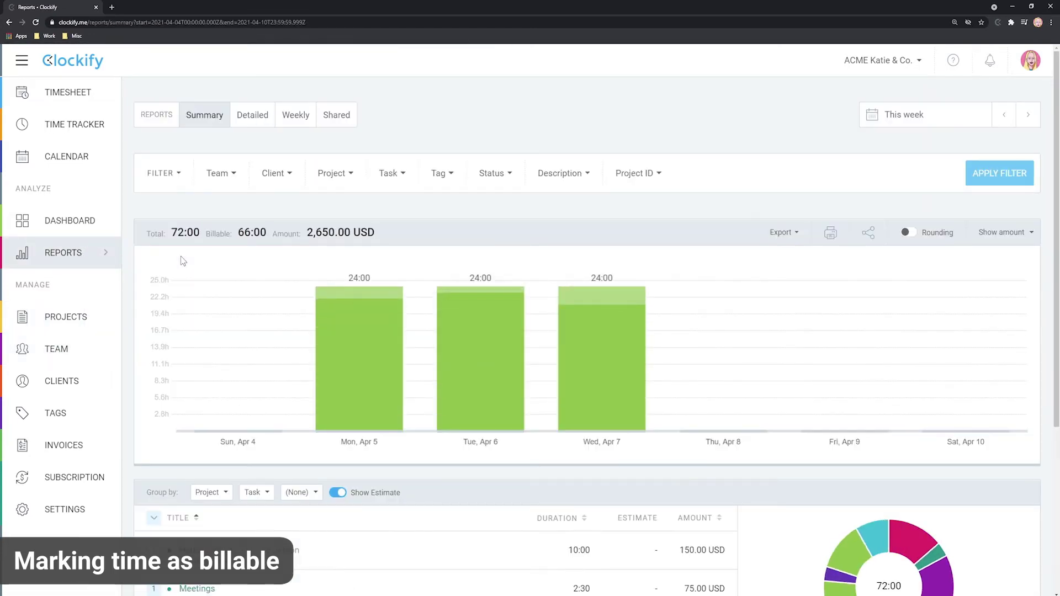
mouse_move(340, 339)
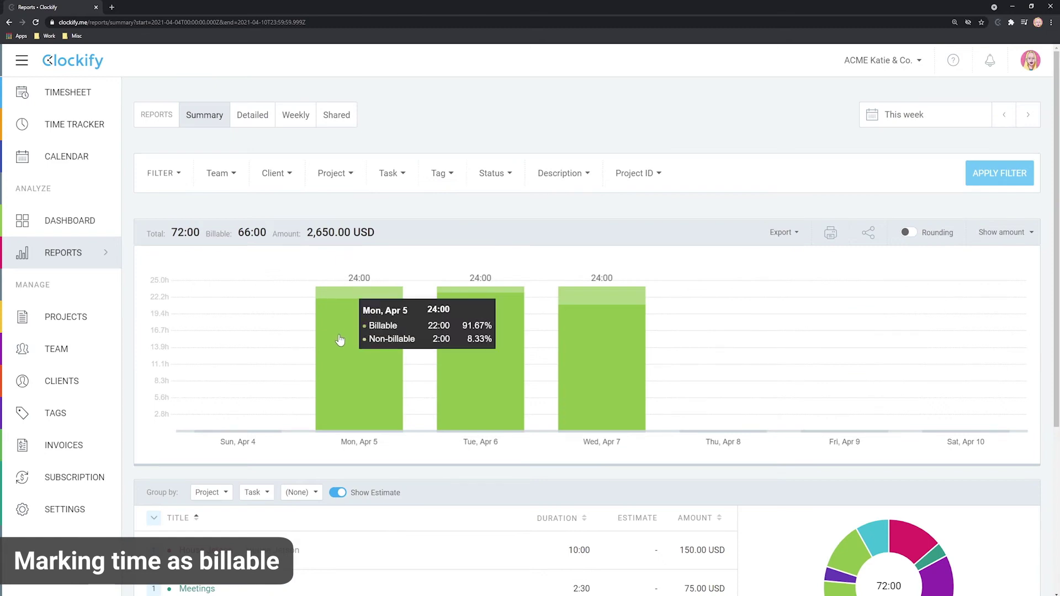
mouse_move(594, 381)
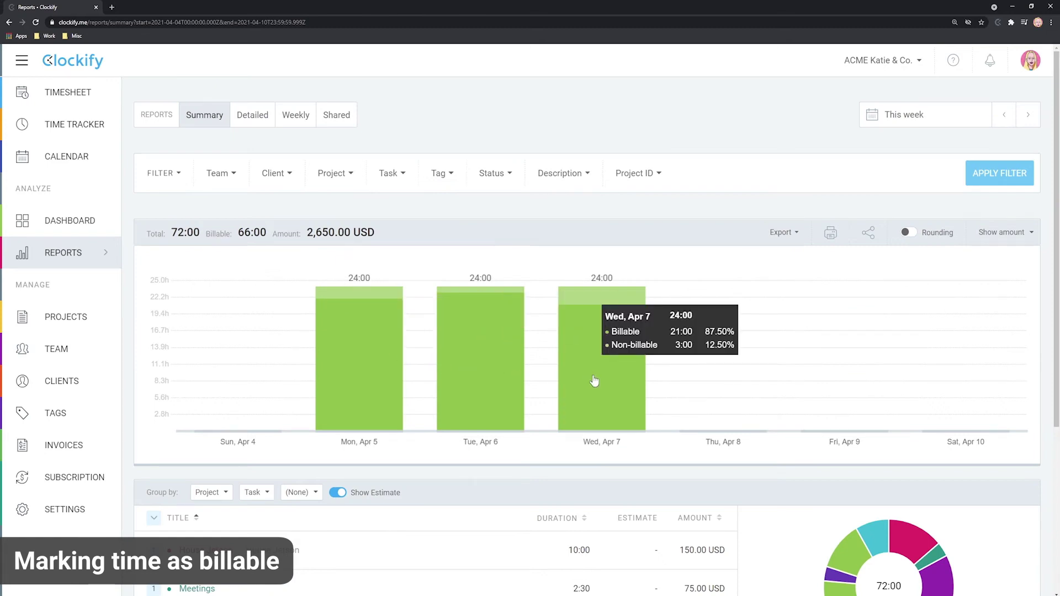
click(66, 134)
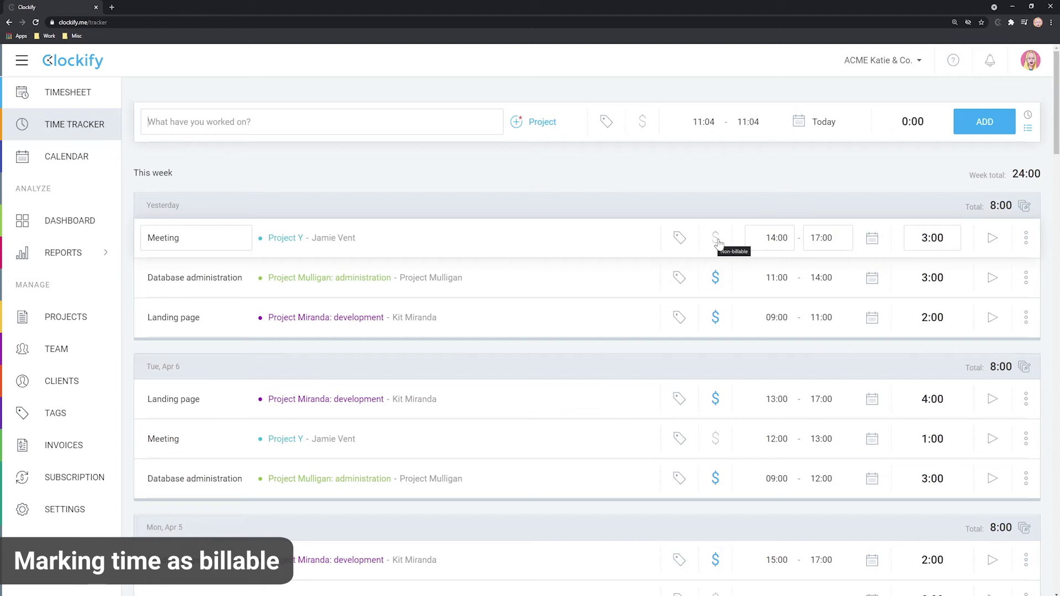
Check Project Miranda's billable default, then assign the new entry to its administration task.
click(60, 317)
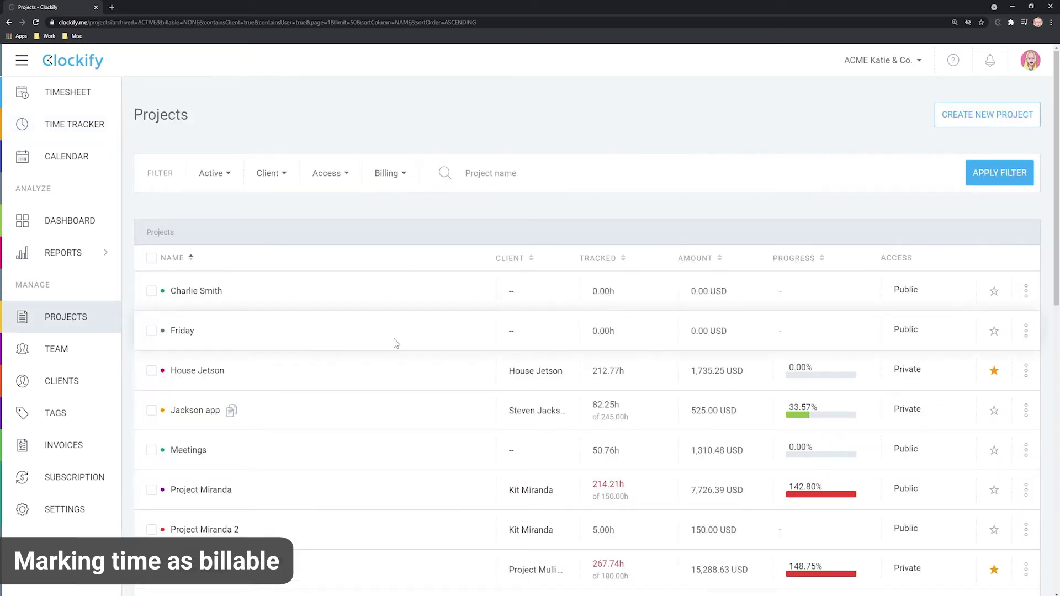
click(213, 490)
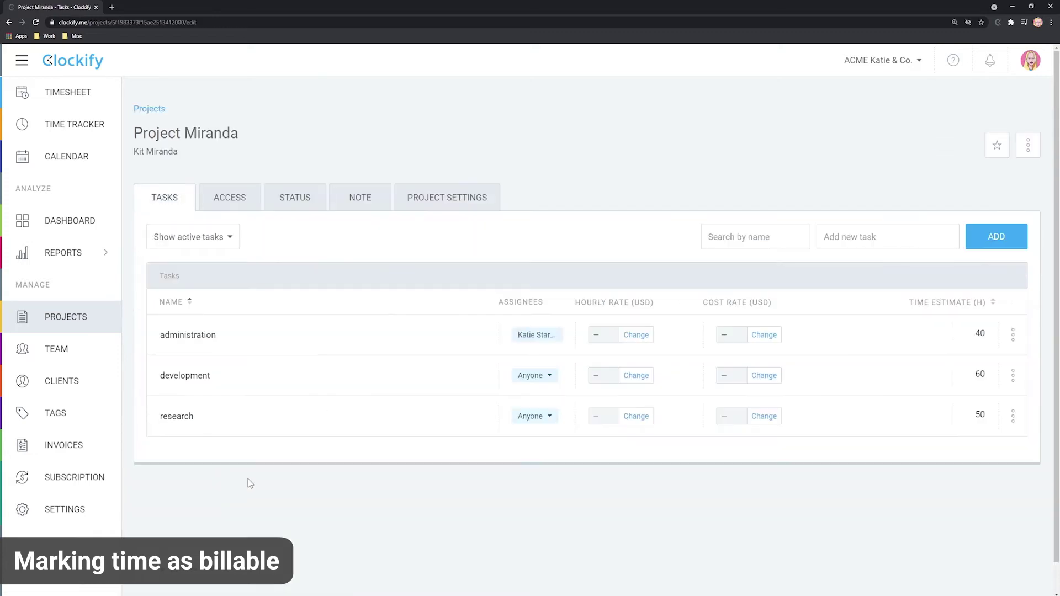
click(436, 213)
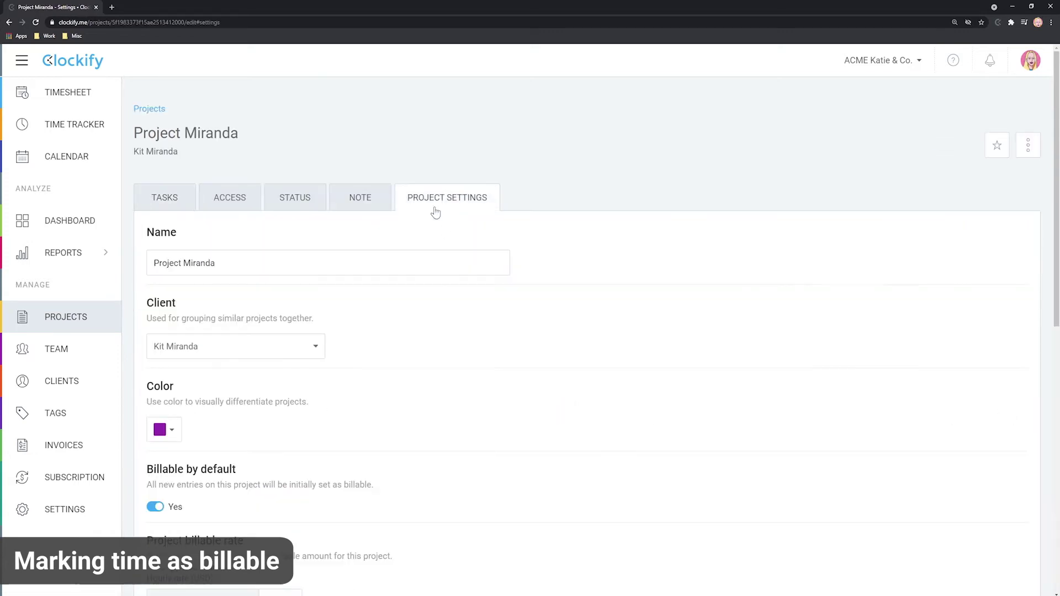
scroll(385, 386, down, 4)
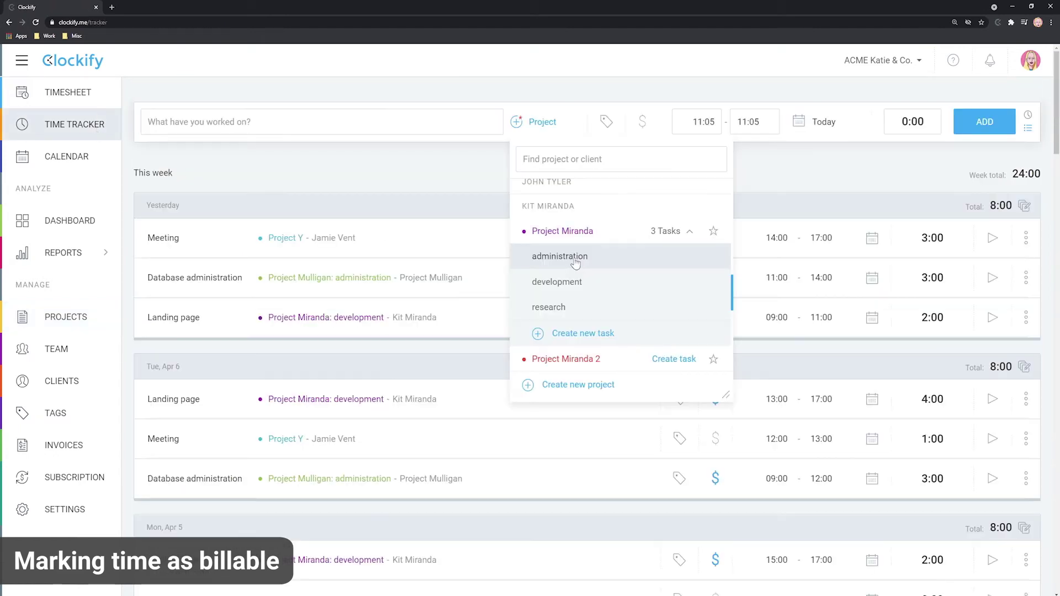
click(572, 259)
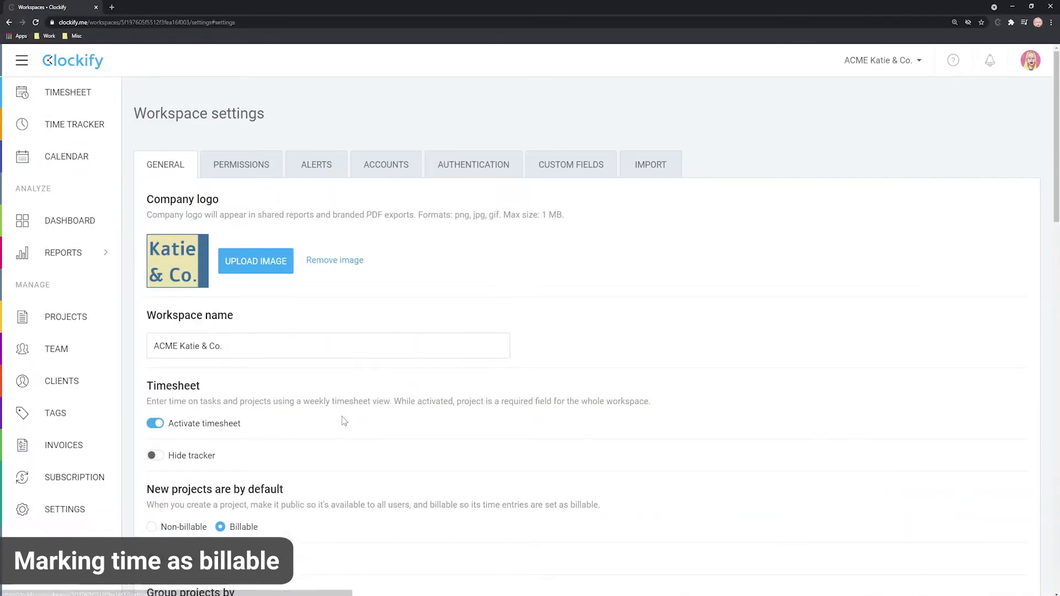
Replace the workspace currency USD with EUR in Workspace settings.
scroll(342, 415, down, 2)
scroll(331, 398, down, 2)
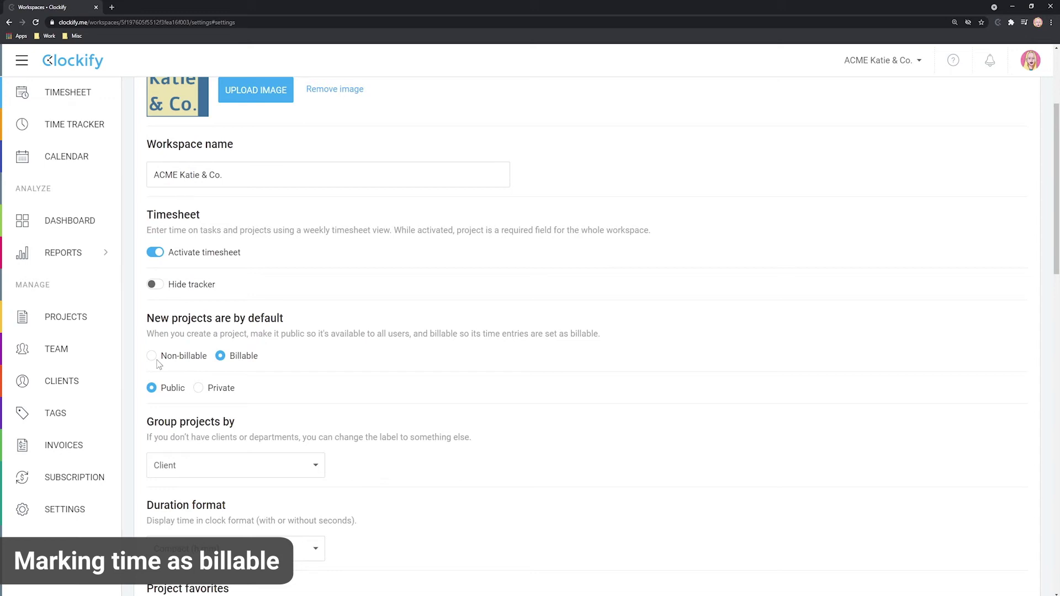
scroll(351, 368, down, 4)
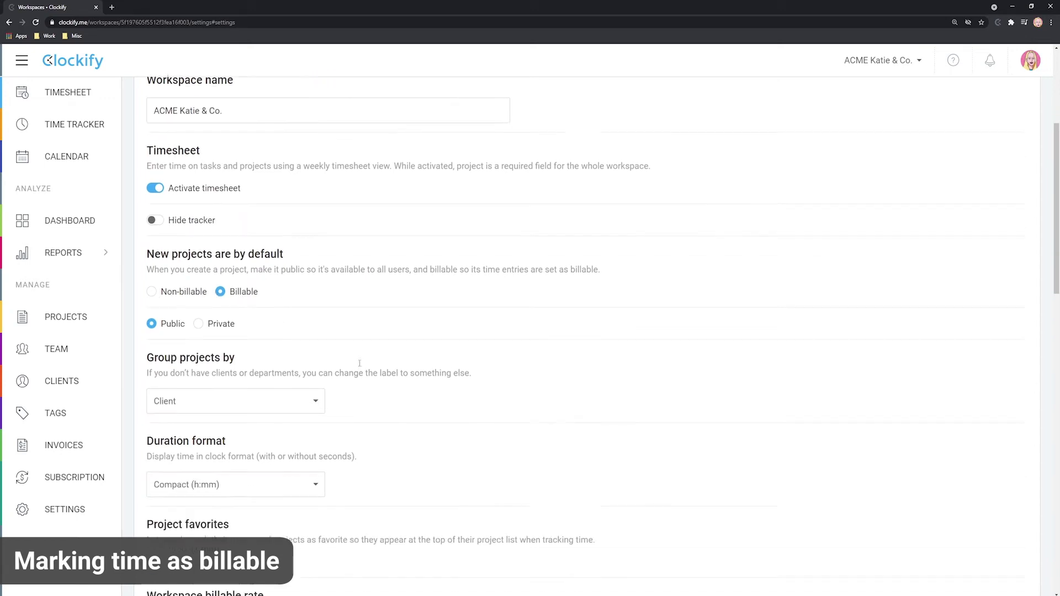
scroll(405, 365, down, 4)
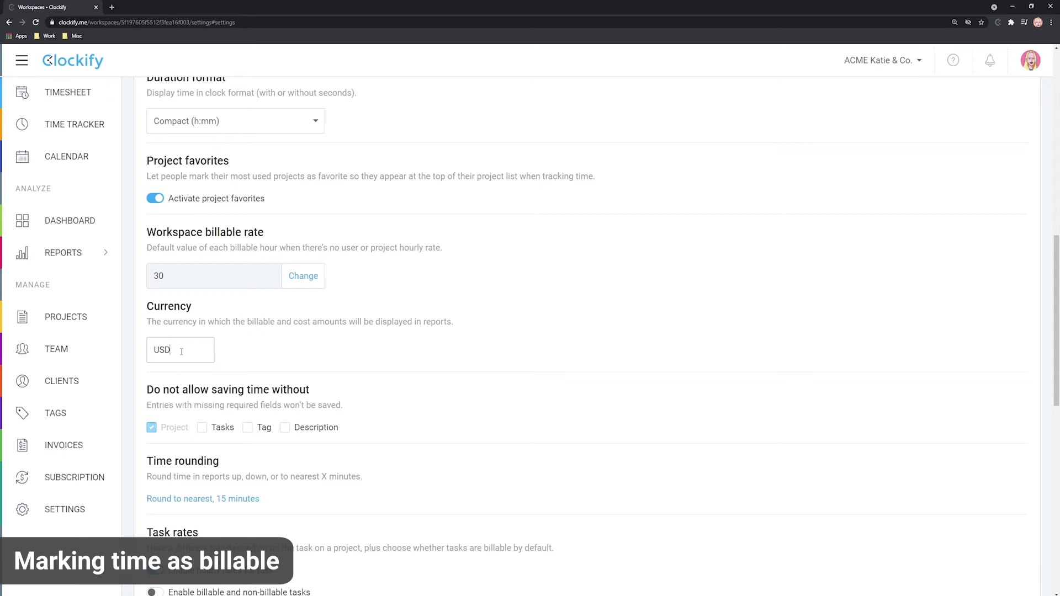
drag(181, 351, 149, 352)
text(EUR)
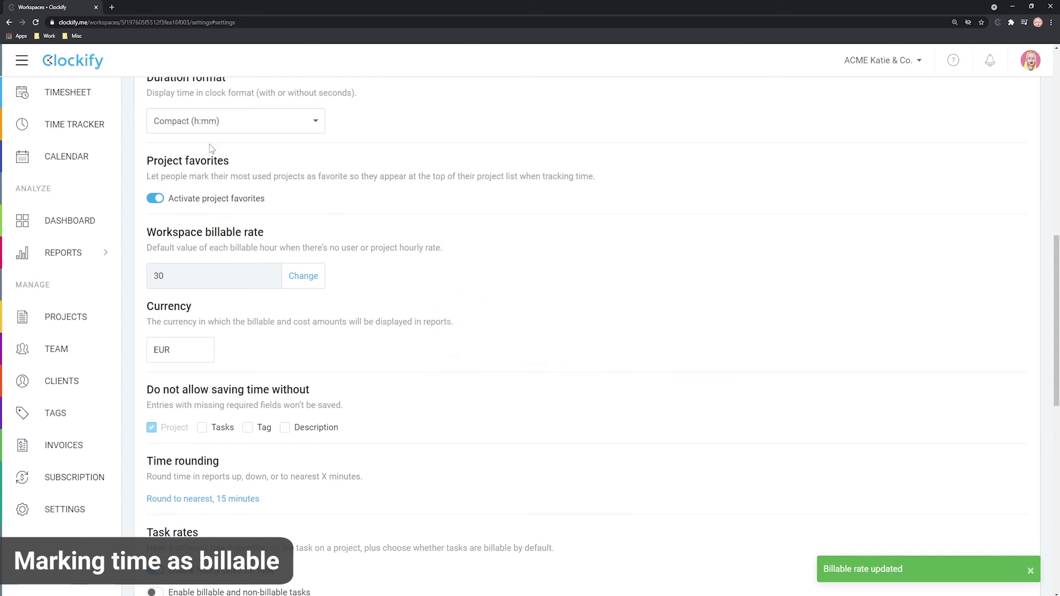
click(101, 136)
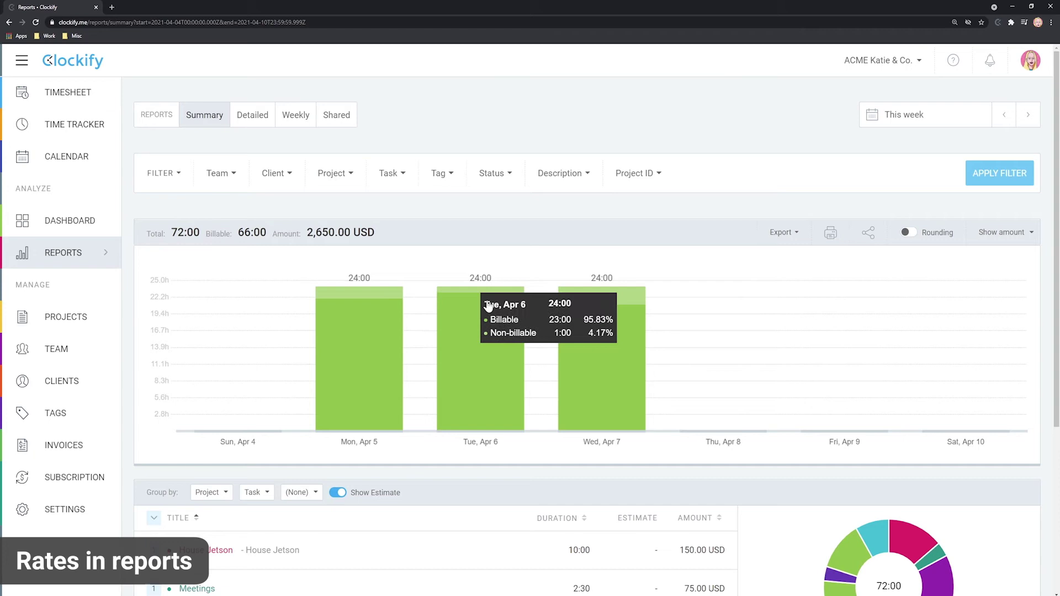
Regroup the summary table by user, then return it to grouping by project.
scroll(400, 328, down, 4)
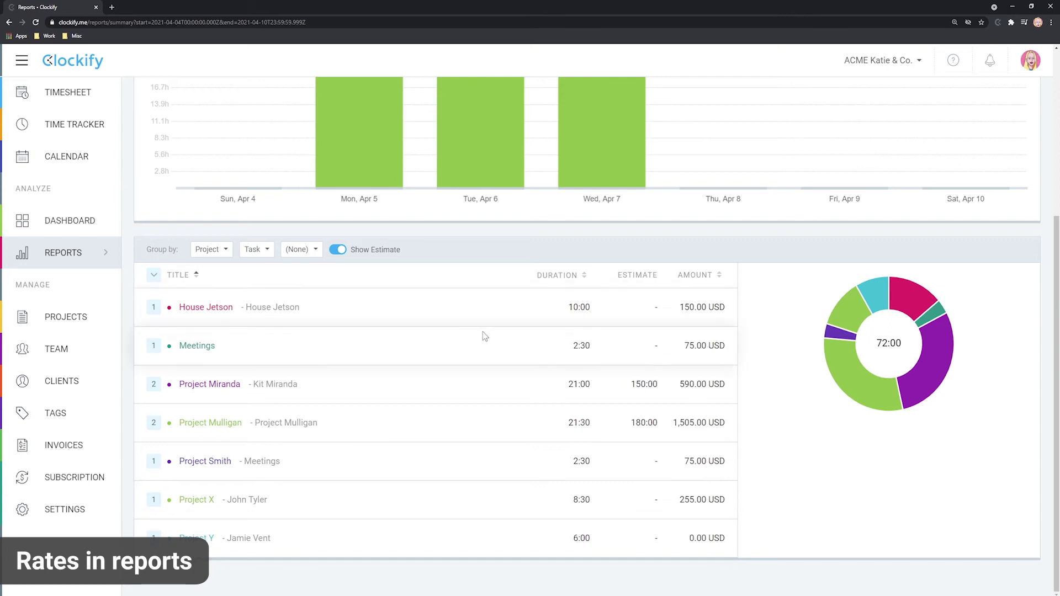
click(209, 250)
click(213, 324)
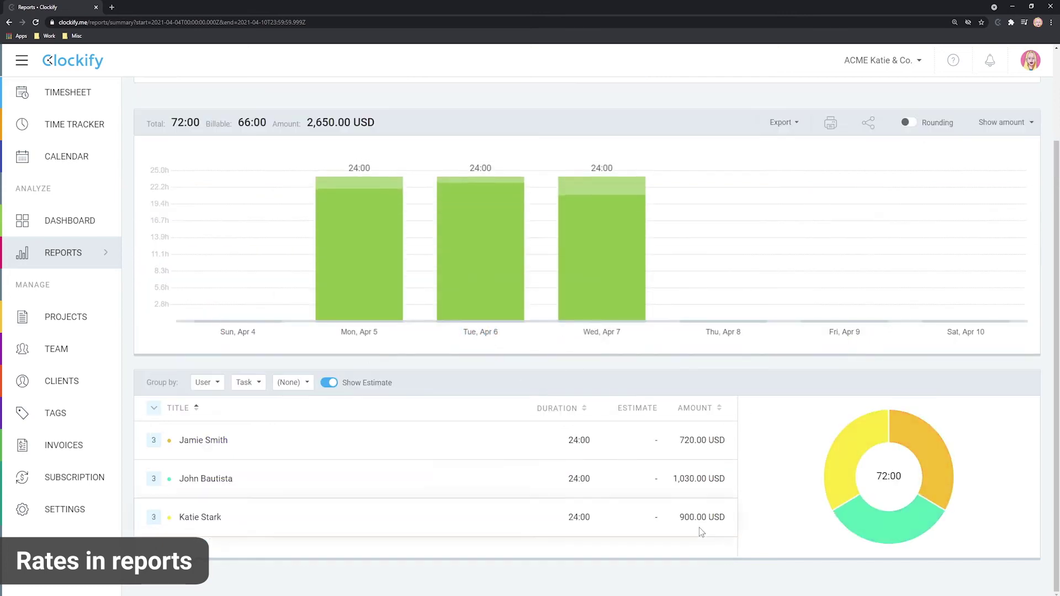
click(205, 382)
click(217, 409)
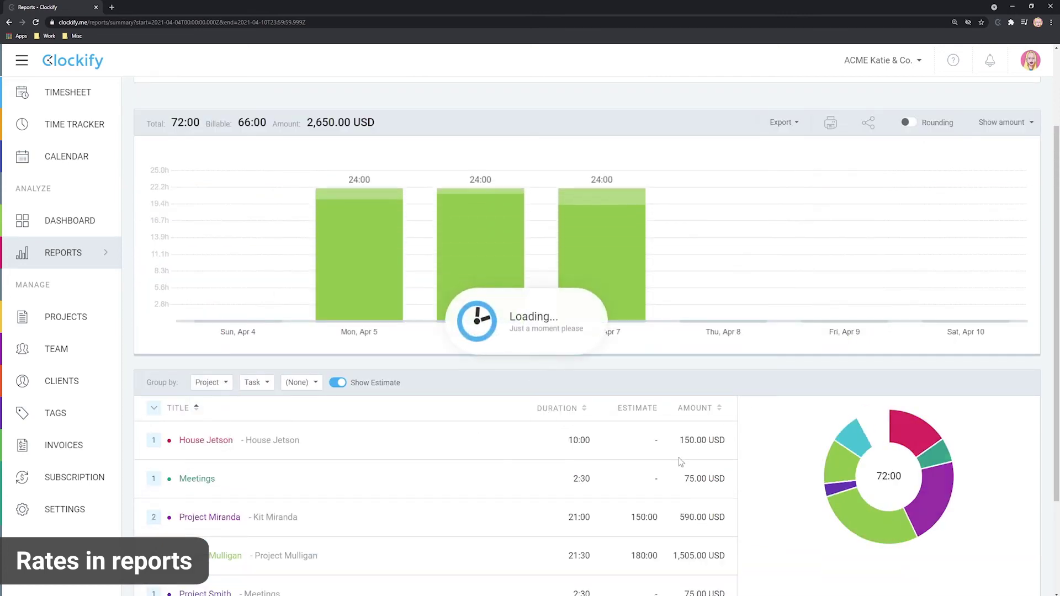
scroll(695, 503, down, 3)
click(209, 249)
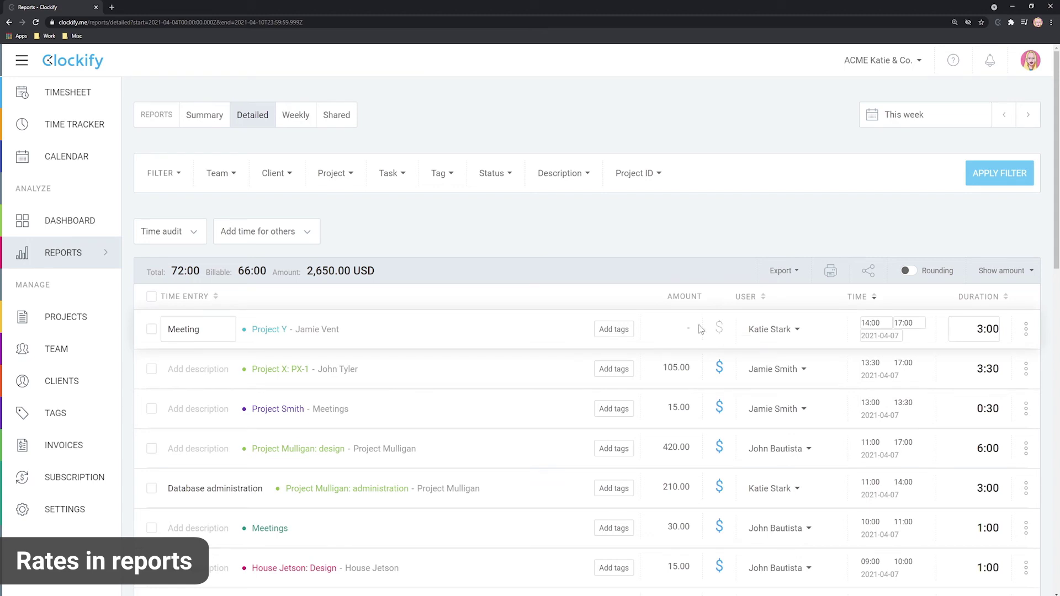
Switch to the weekly report and show hours, then billable amounts, instead of profit.
click(298, 119)
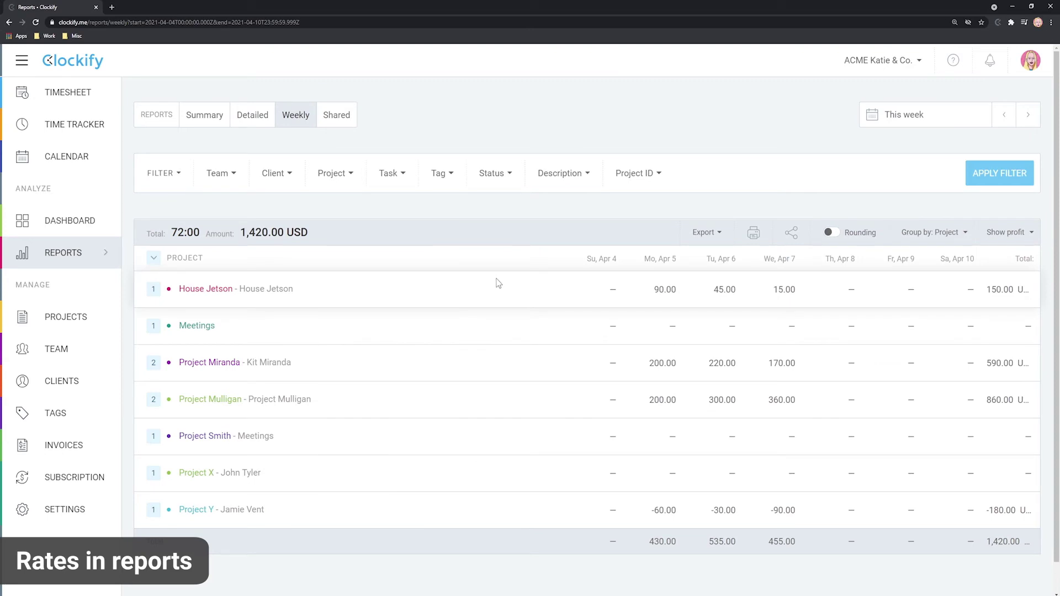
click(1014, 233)
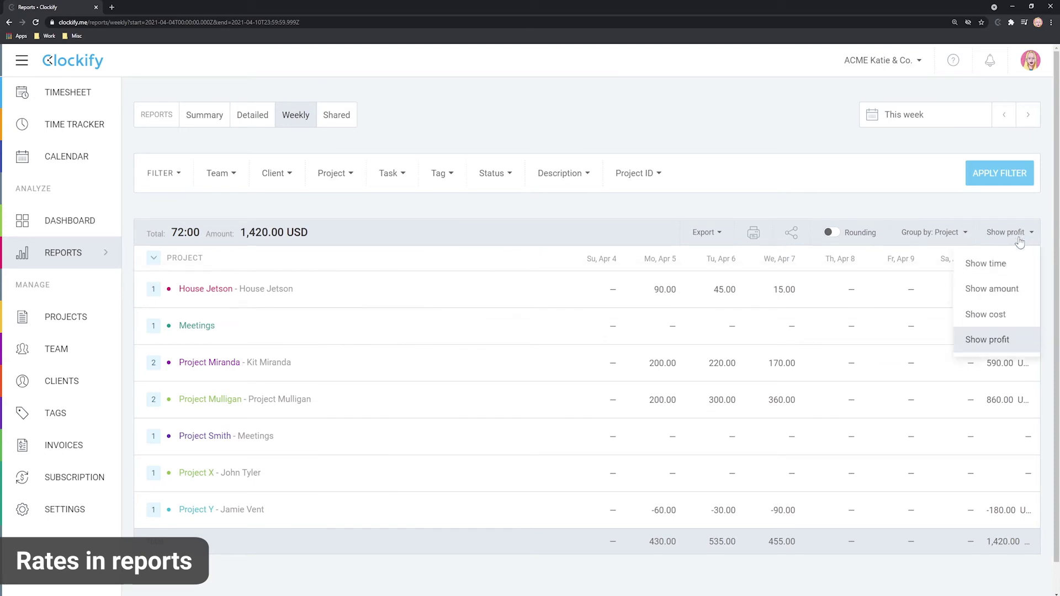
click(1004, 265)
click(1012, 233)
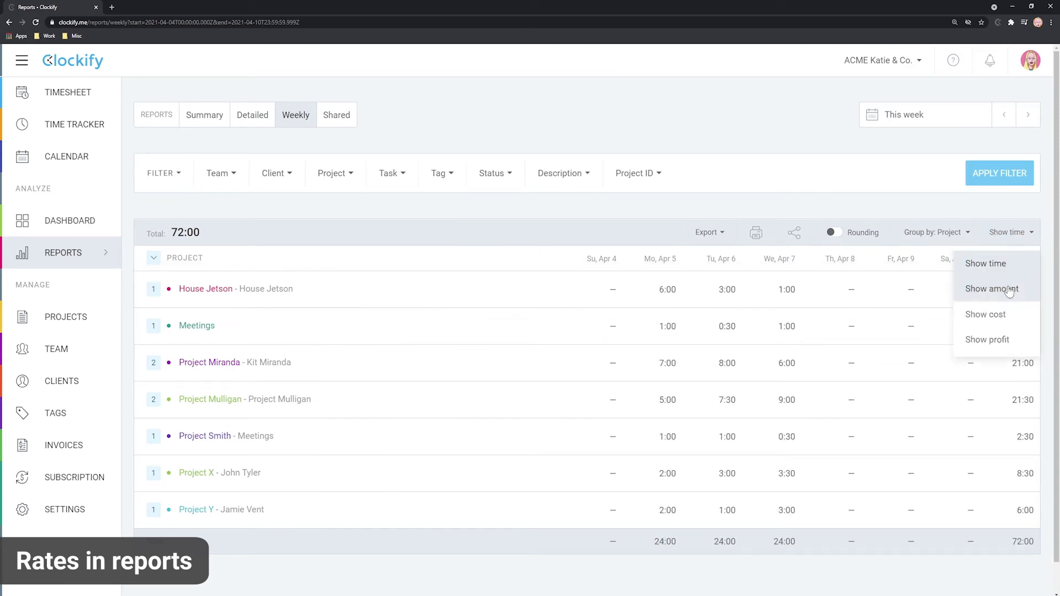
click(991, 288)
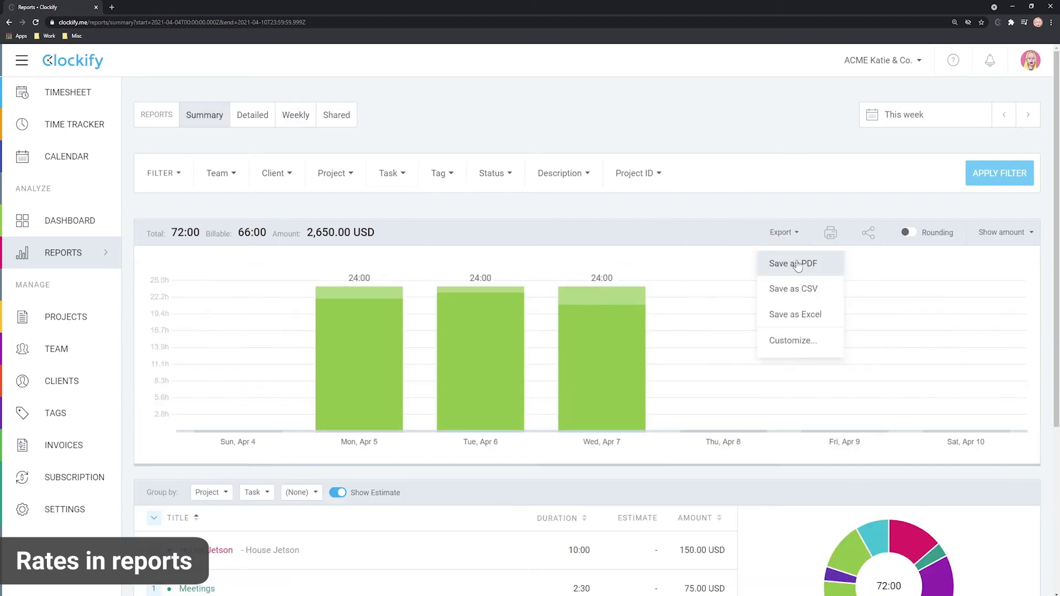
Export the summary as PDF and copy a public share link named 'Report April 2021'.
click(797, 265)
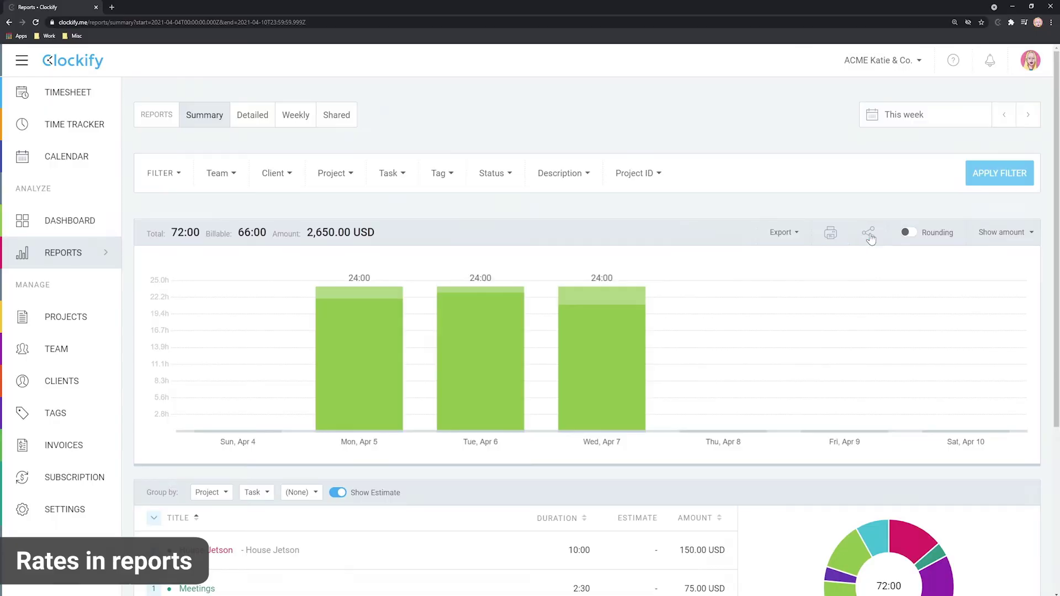
click(869, 232)
click(513, 275)
text(Report April 2021)
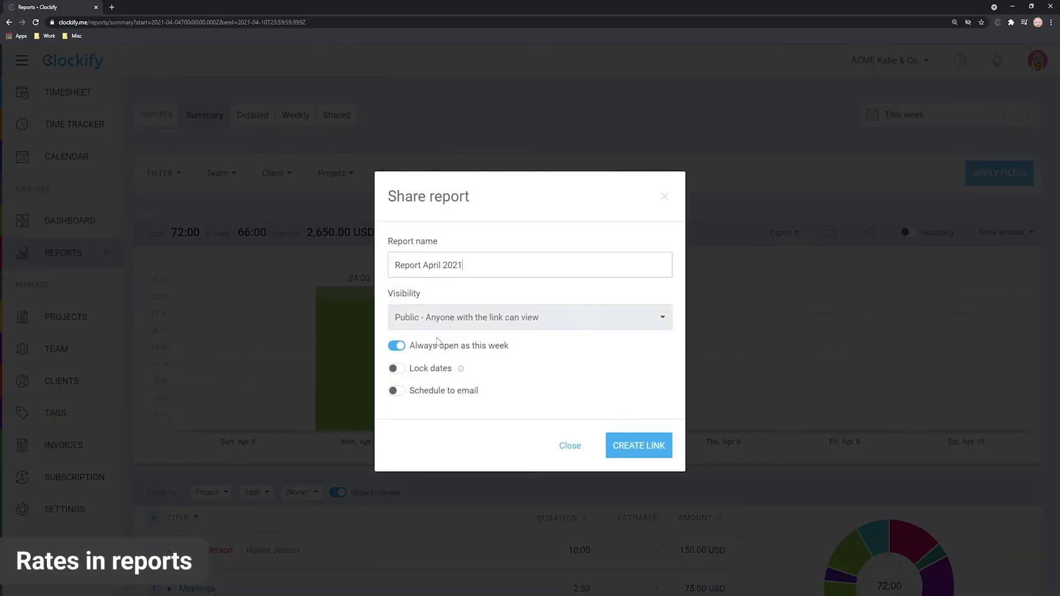
click(640, 446)
click(654, 319)
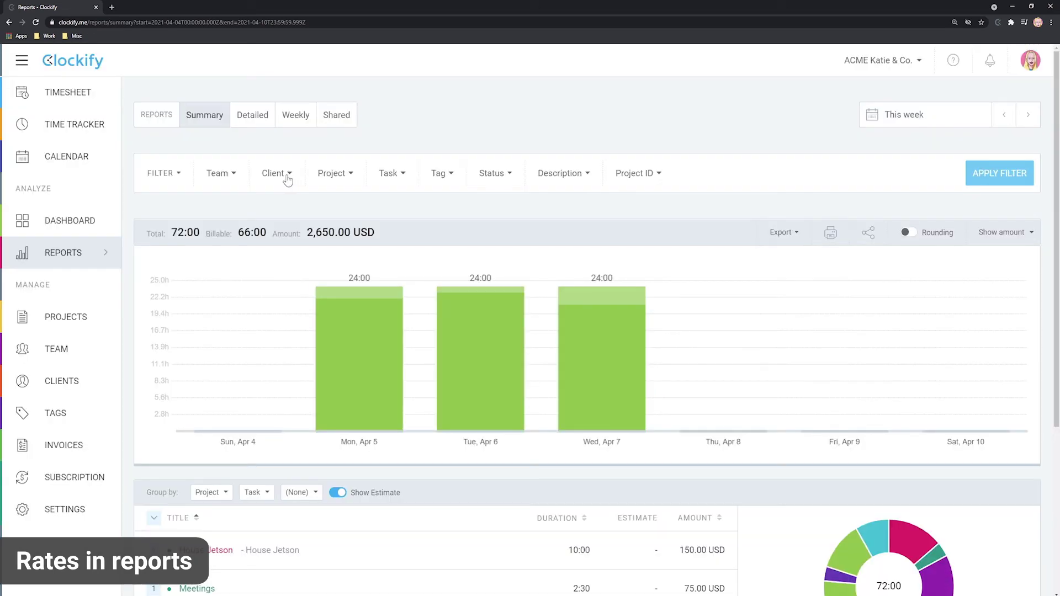
Filter the summary report to a single client.
click(288, 177)
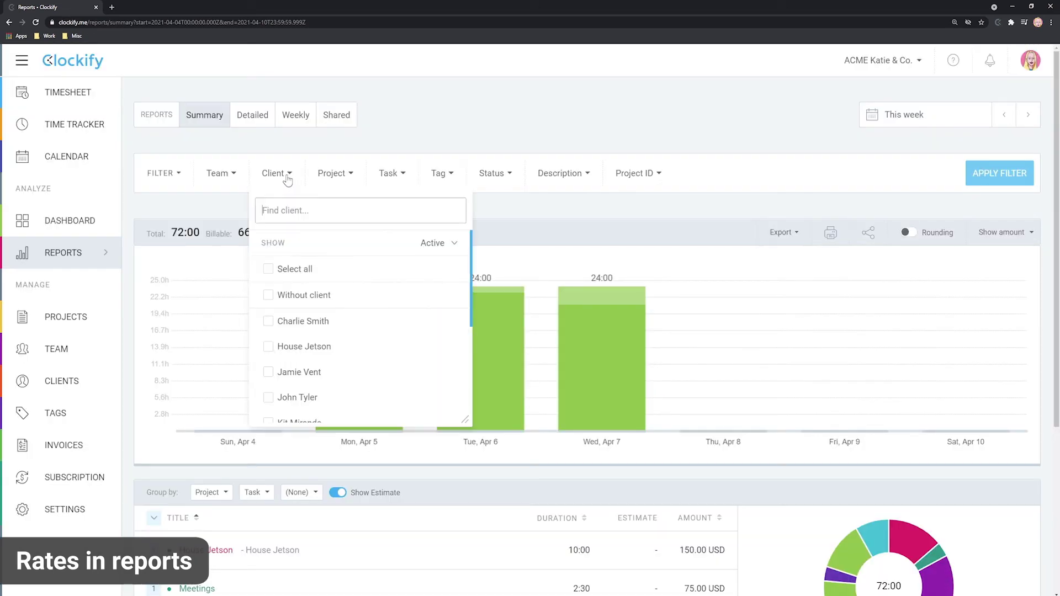
scroll(332, 282, down, 3)
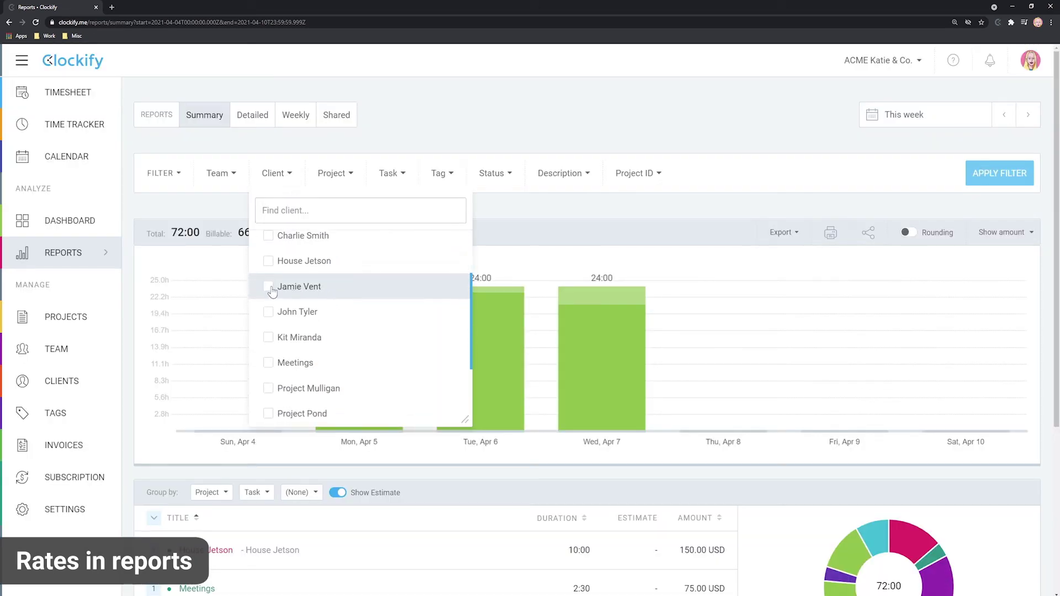
click(296, 291)
click(992, 176)
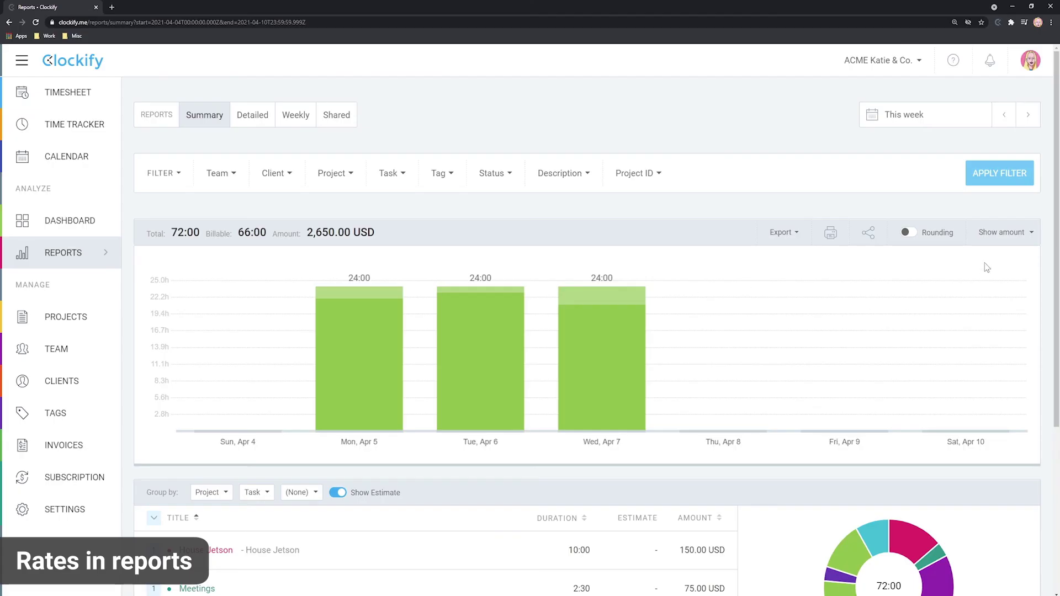
Hide amounts in the summary and export it as a PDF.
click(1015, 233)
click(1002, 346)
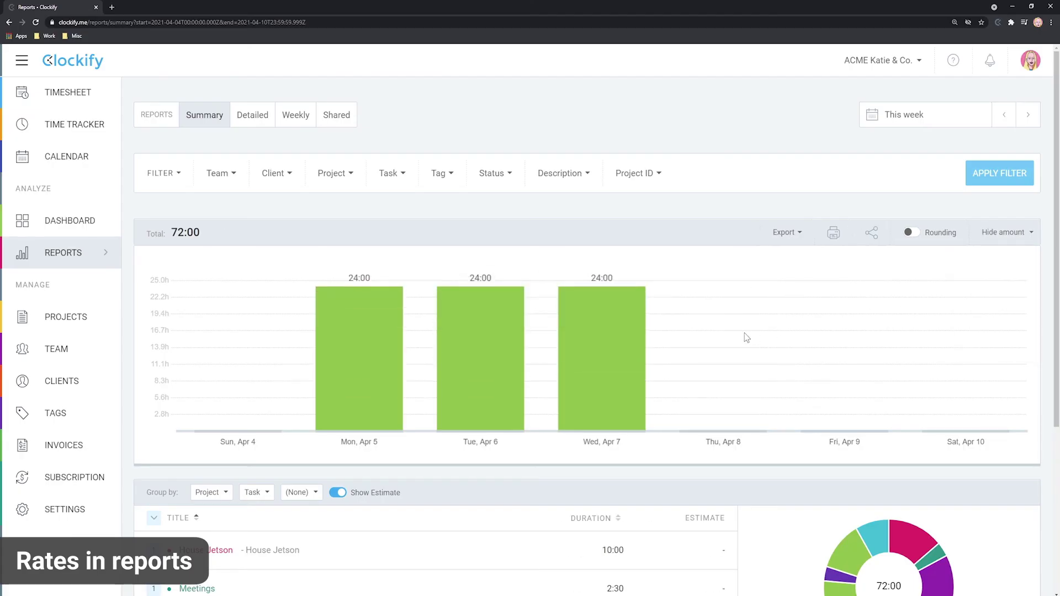
click(787, 232)
click(798, 260)
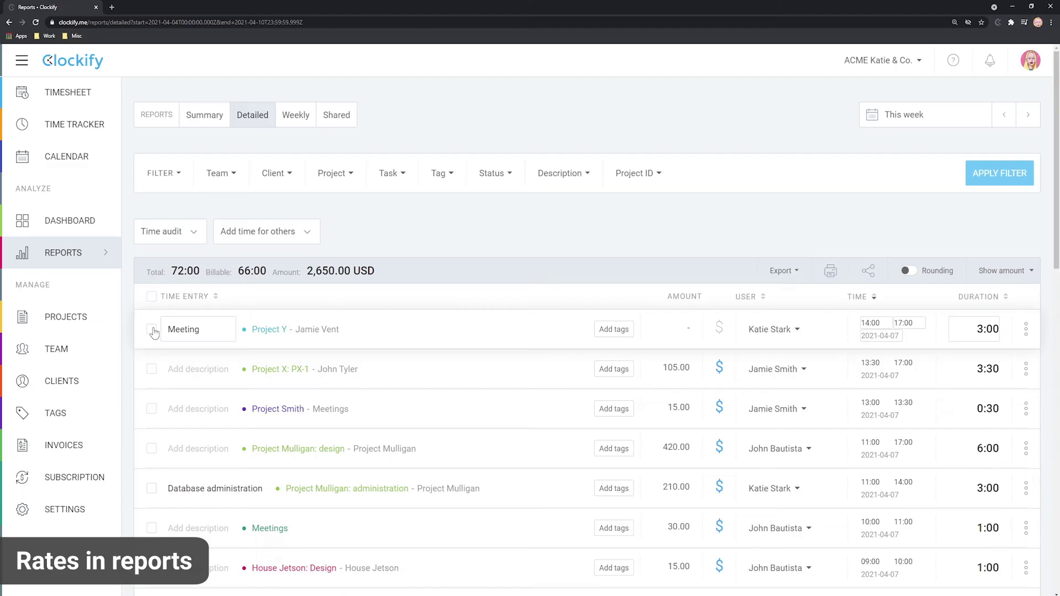
Select the first five entries in the detailed report, including Project Smith and Database administration.
click(151, 329)
click(151, 369)
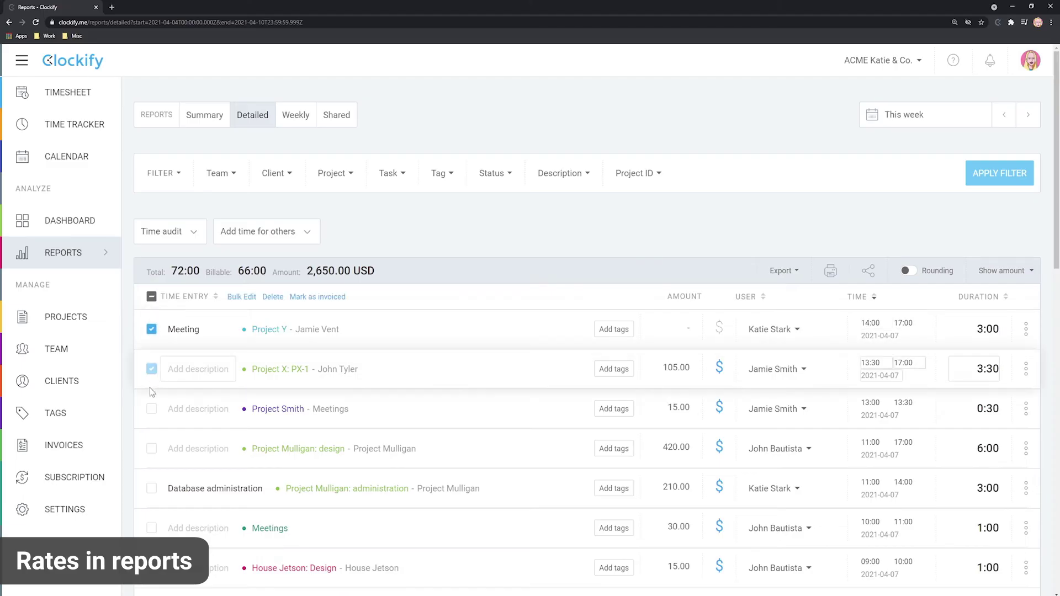
click(152, 409)
click(151, 448)
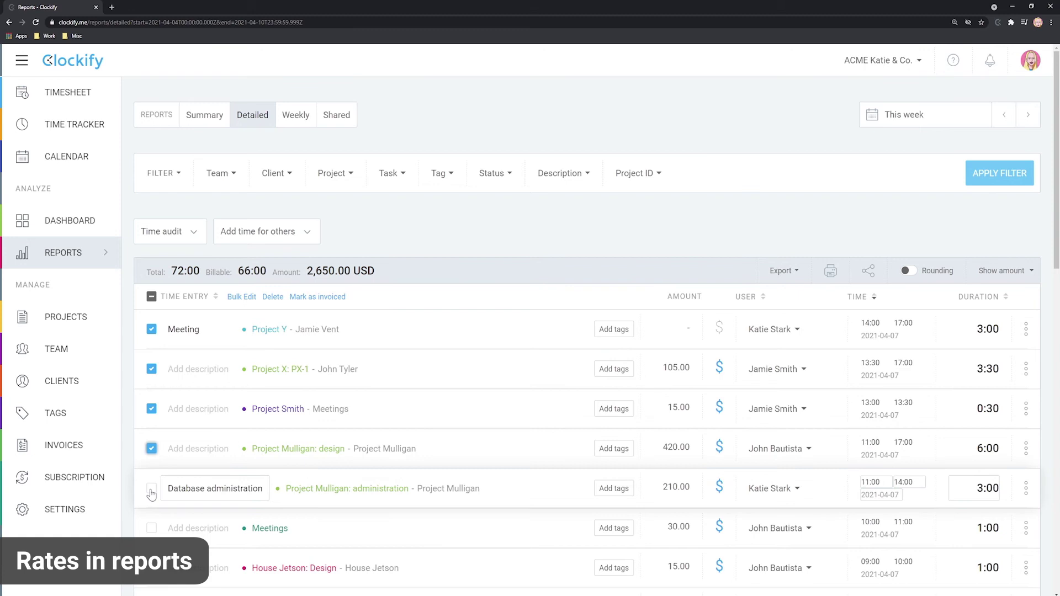
click(151, 489)
Bulk-edit the five selected entries to add the 'billed' tag and save.
click(238, 297)
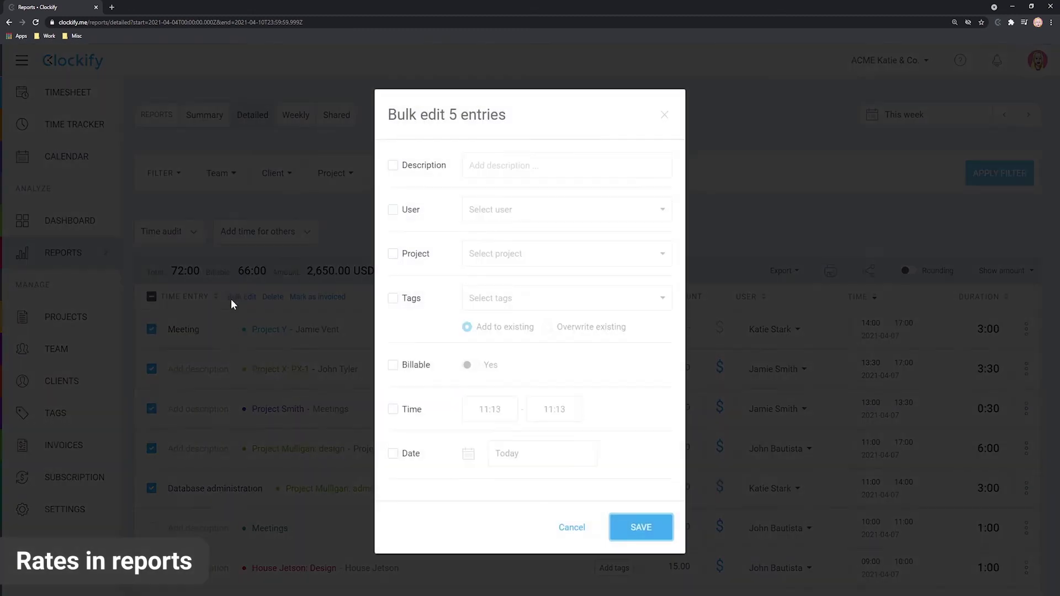
click(391, 299)
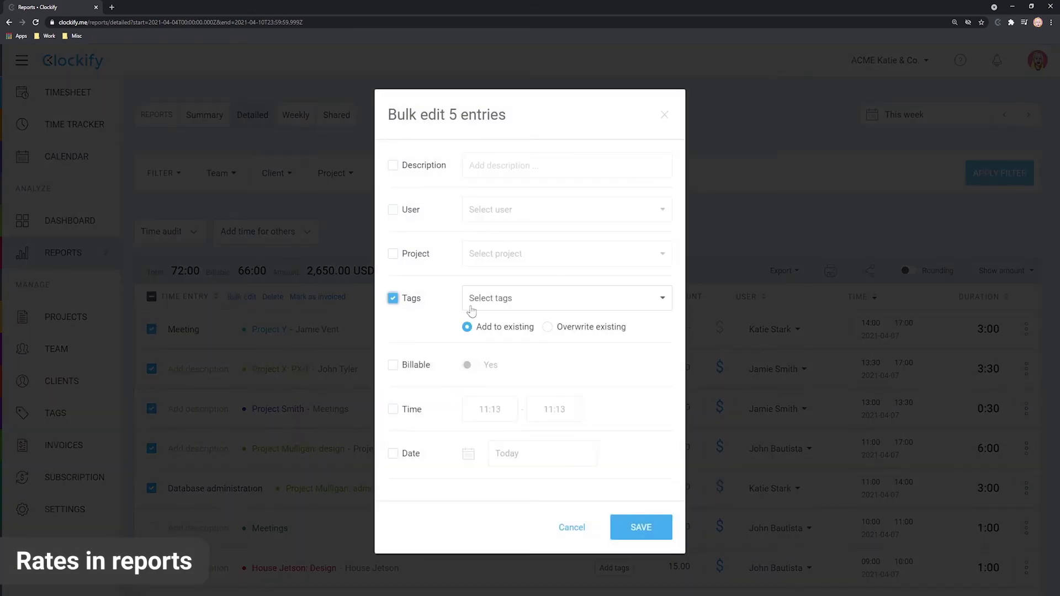
click(540, 303)
key(Down)
key(Down)
key(Down)
key(Return)
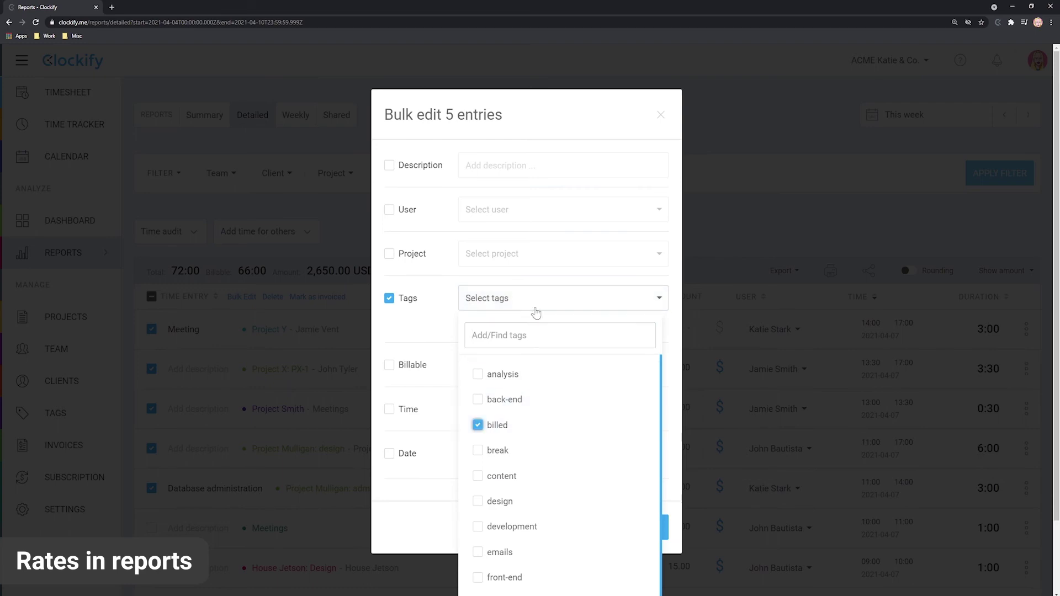
click(563, 236)
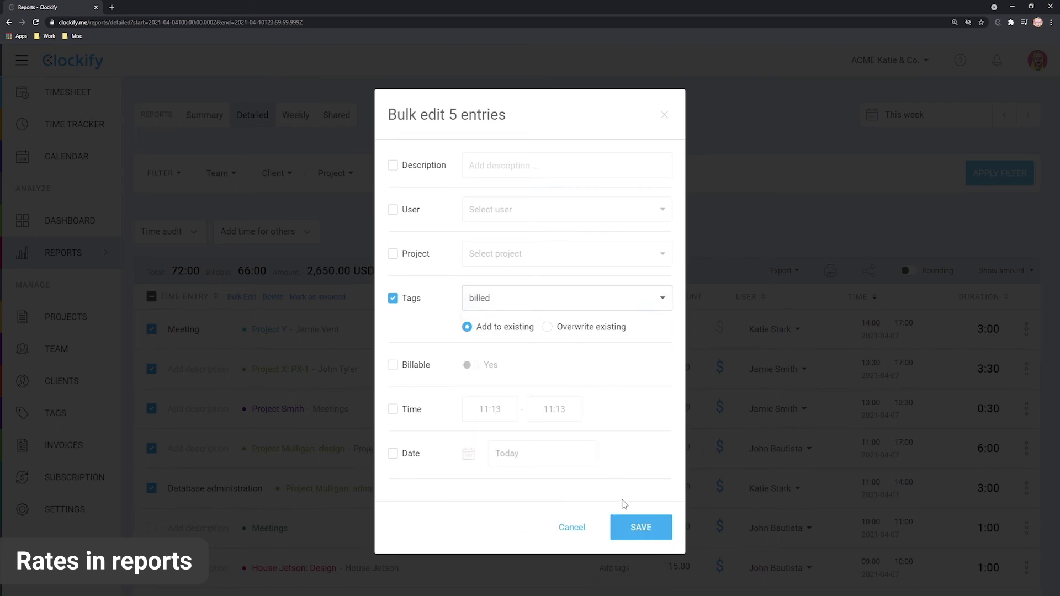
click(630, 526)
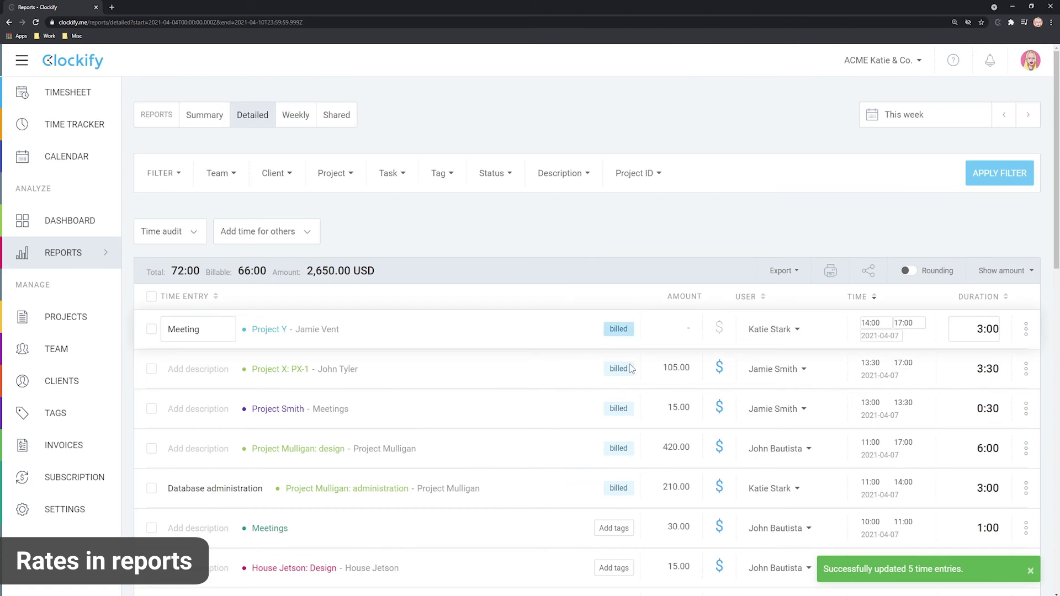
Filter the summary report to entries that do not contain the 'billed' tag.
click(204, 115)
click(450, 176)
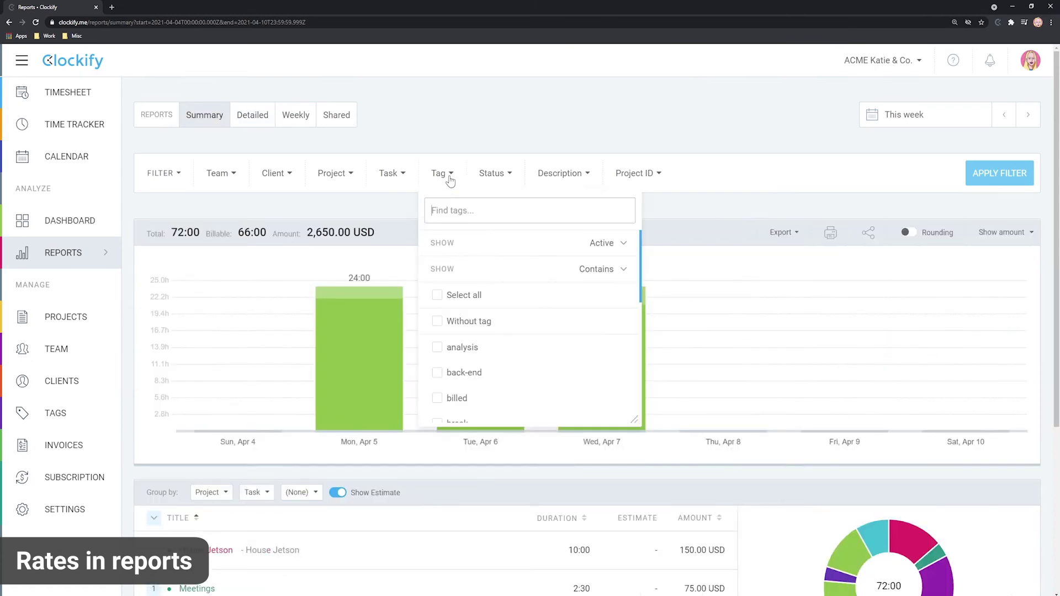
click(623, 273)
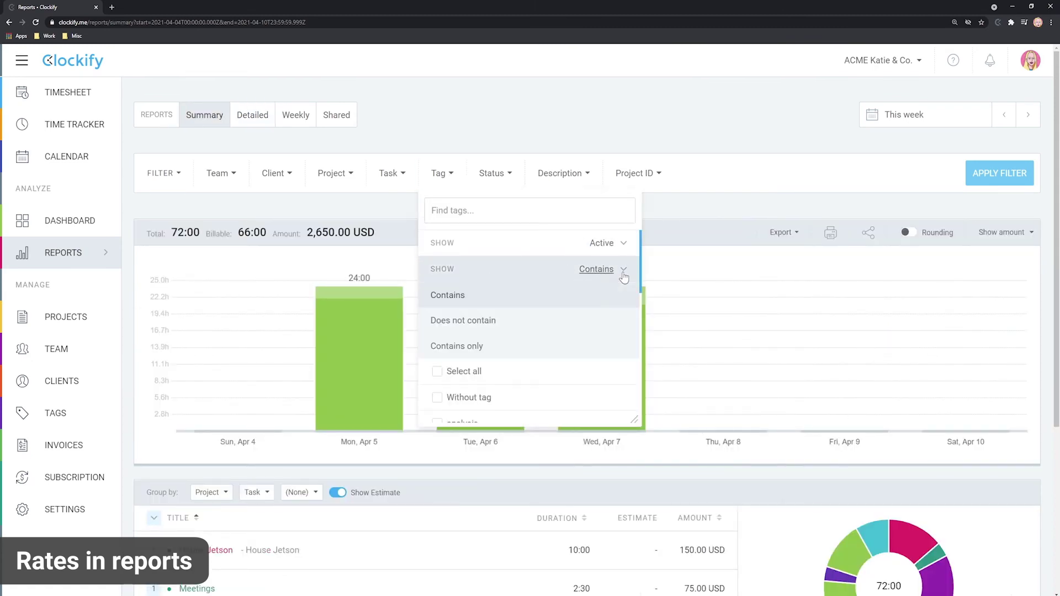
click(442, 321)
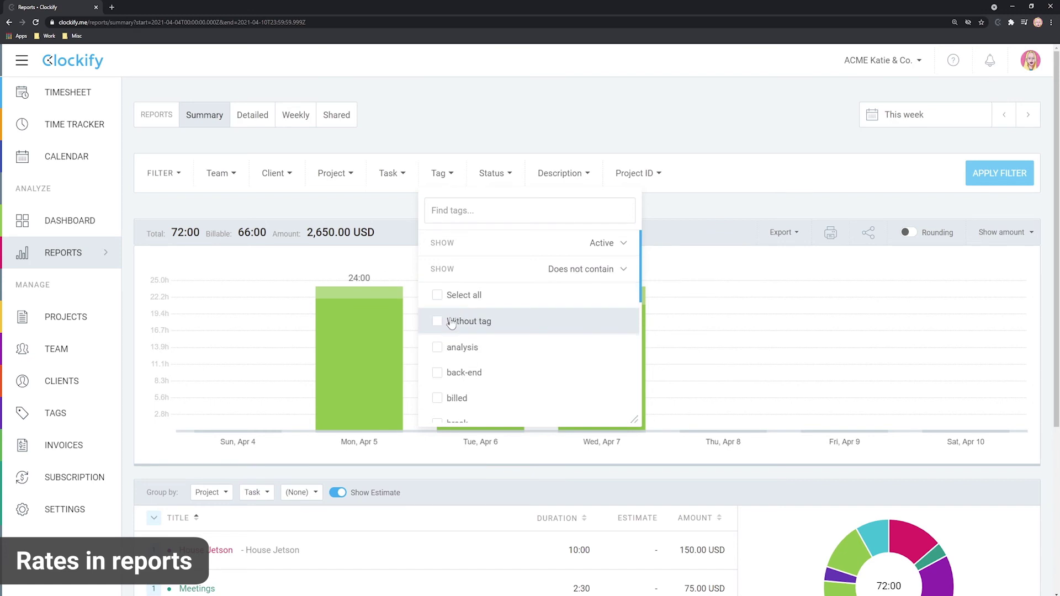
click(437, 398)
click(997, 171)
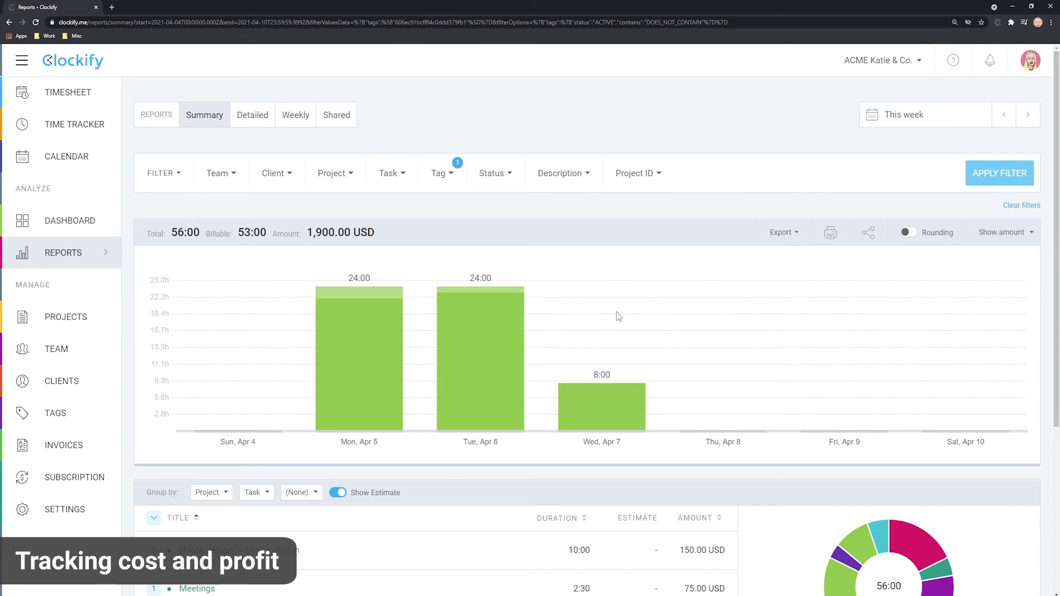
Clear all tags from the tag filter and reapply it to restore the full report.
click(442, 175)
click(437, 301)
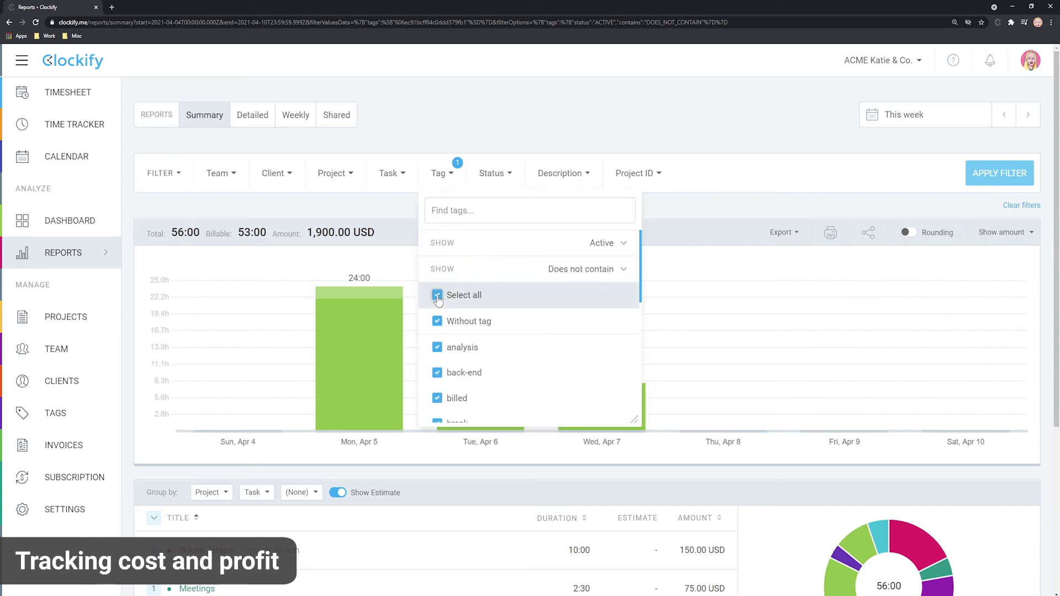
click(436, 299)
click(1009, 185)
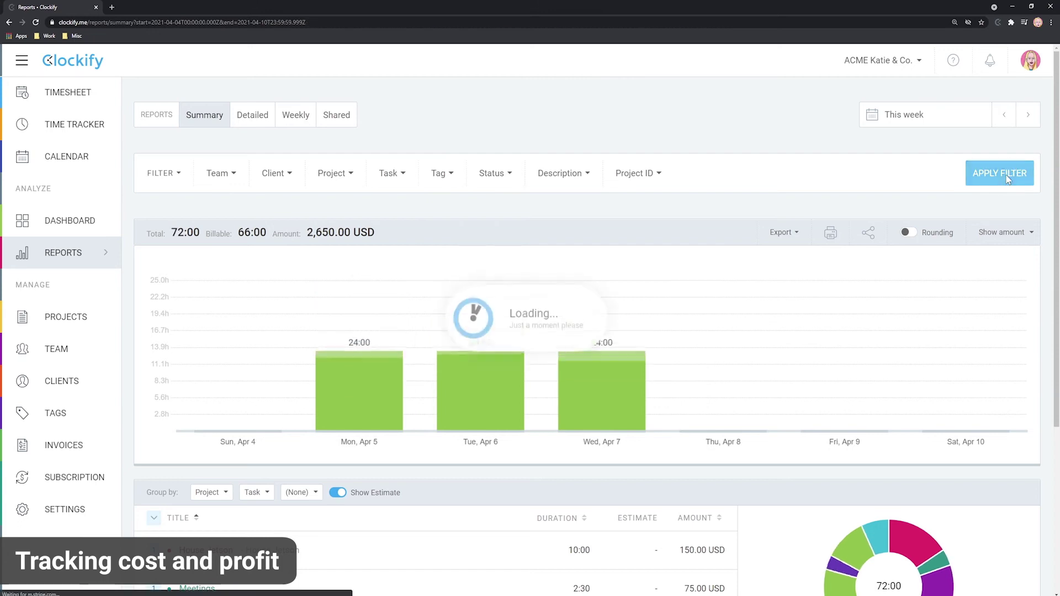
In workspace settings, toggle the cost rate option off and back on to enable cost analysis.
click(76, 512)
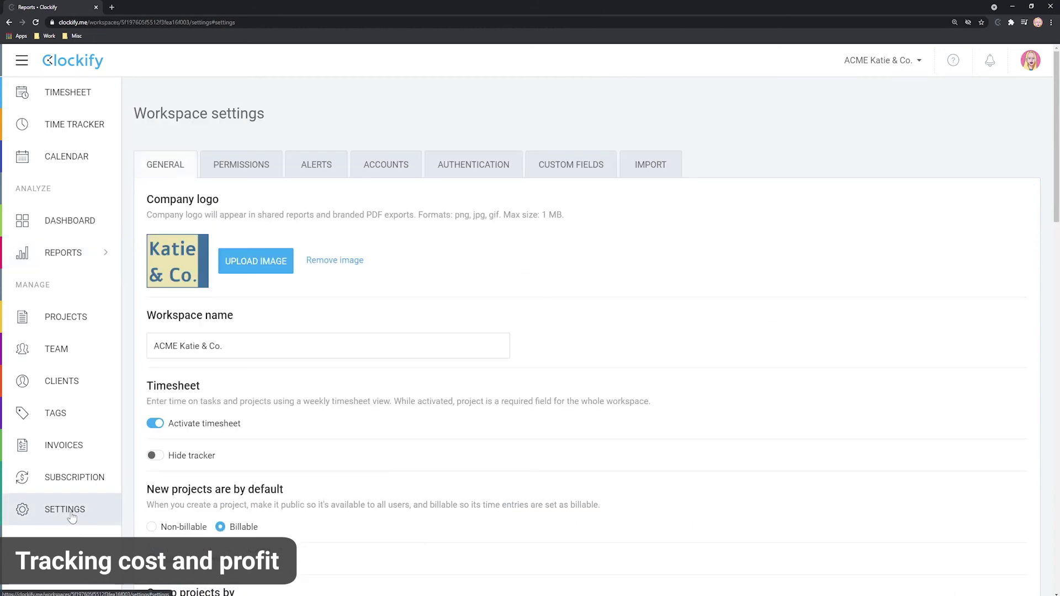
scroll(494, 363, down, 2)
scroll(493, 360, down, 10)
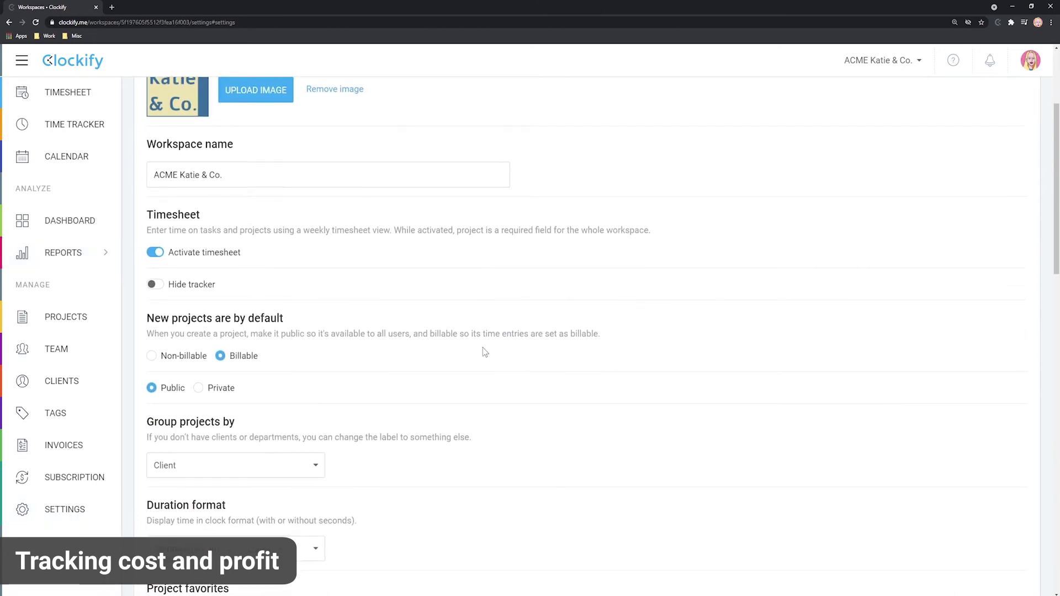
scroll(439, 319, down, 10)
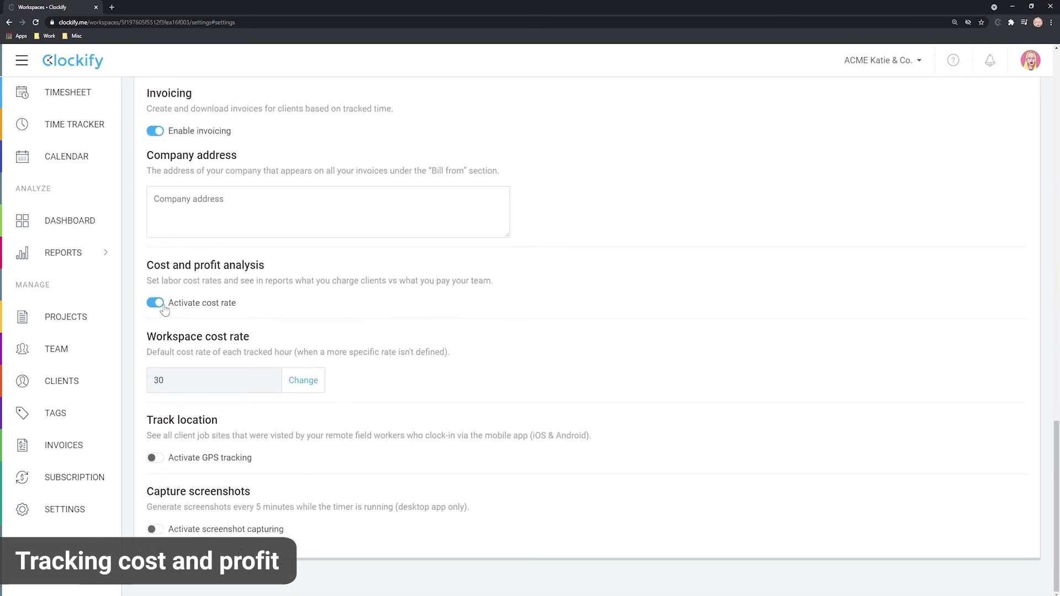
click(163, 305)
click(158, 387)
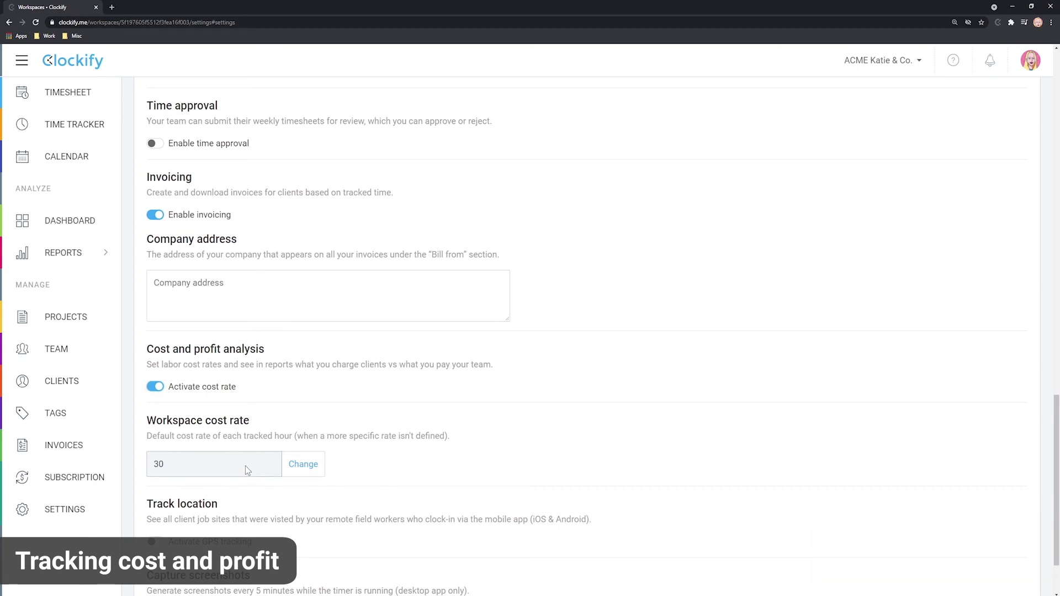
Set cost rates of 10 and 15 for the first two team members.
click(77, 352)
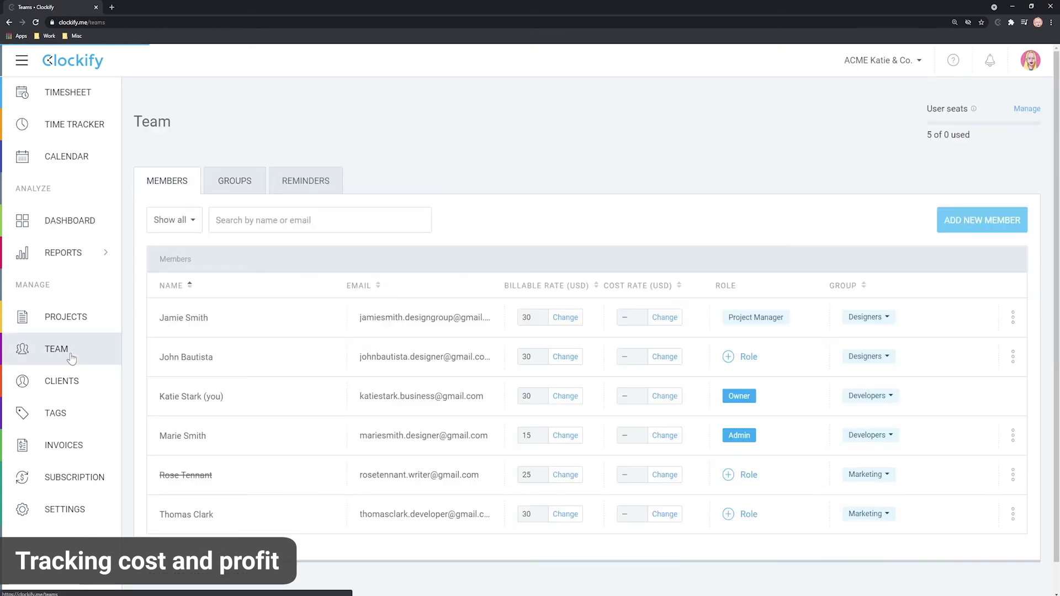
click(666, 317)
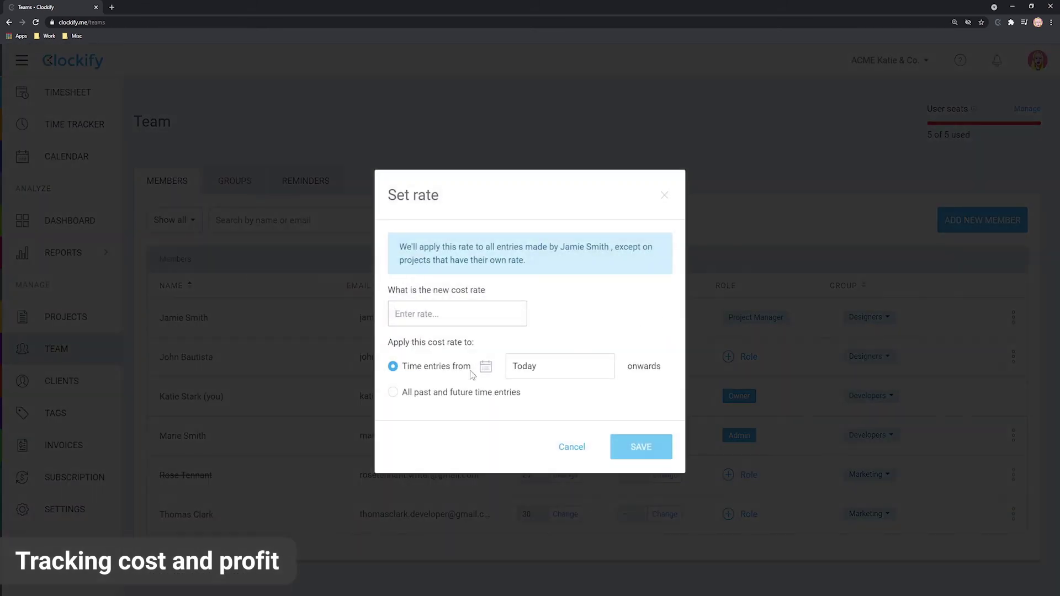
click(411, 313)
text(10)
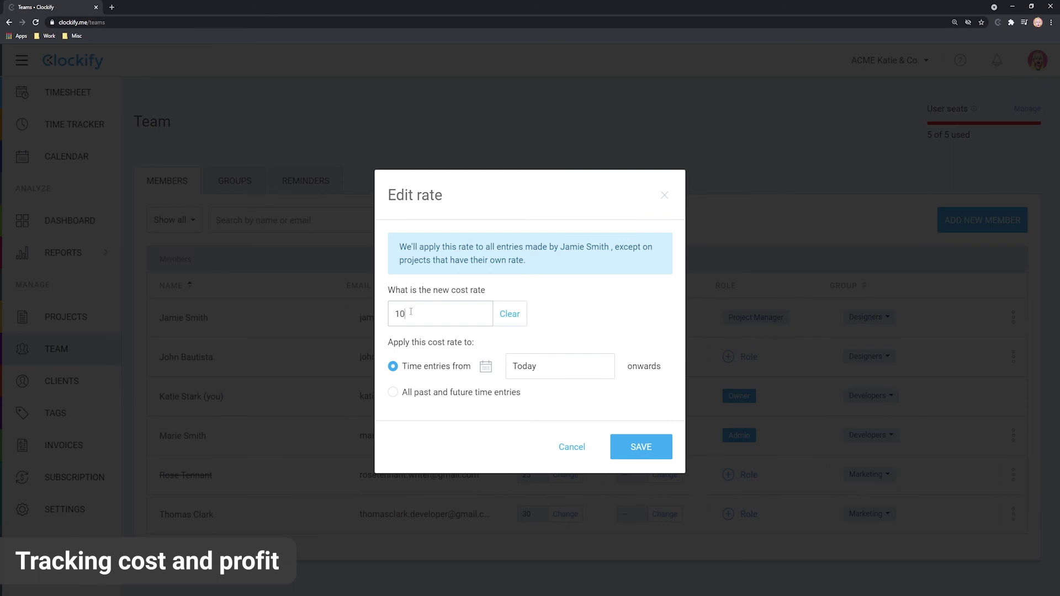
click(637, 446)
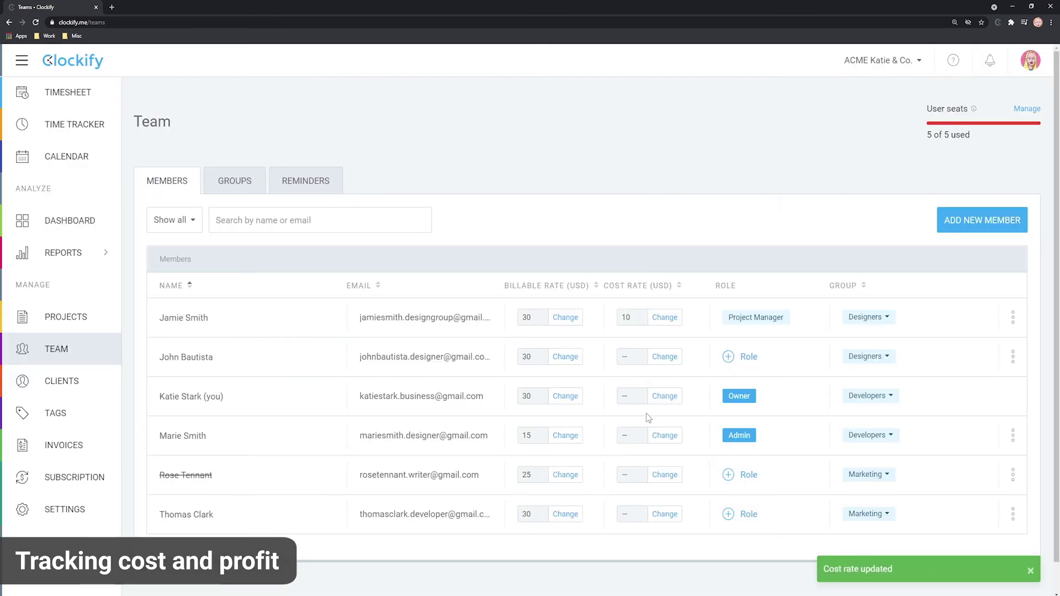
click(668, 357)
text(15)
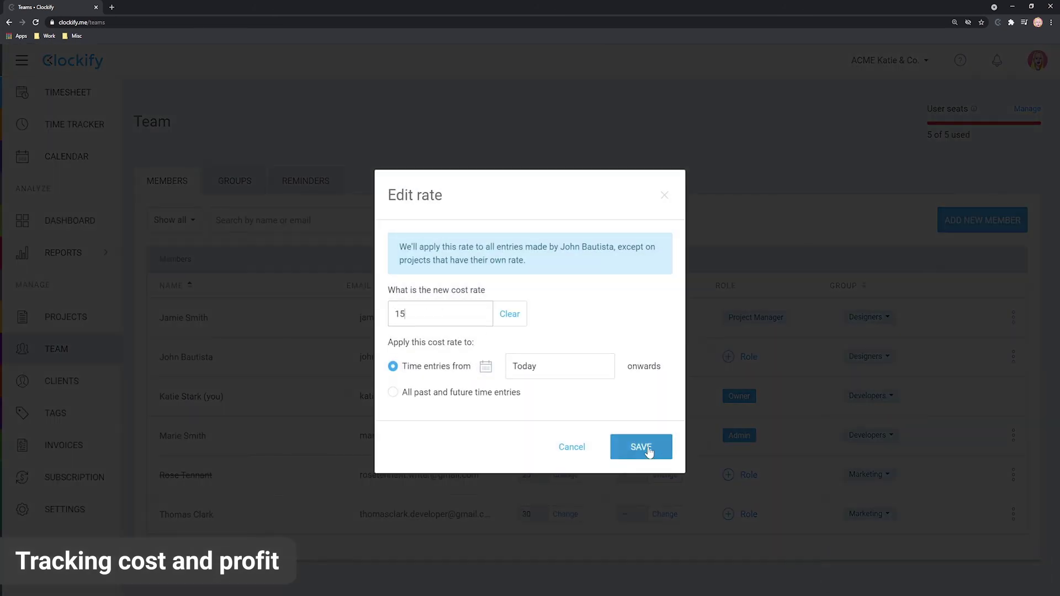
click(651, 448)
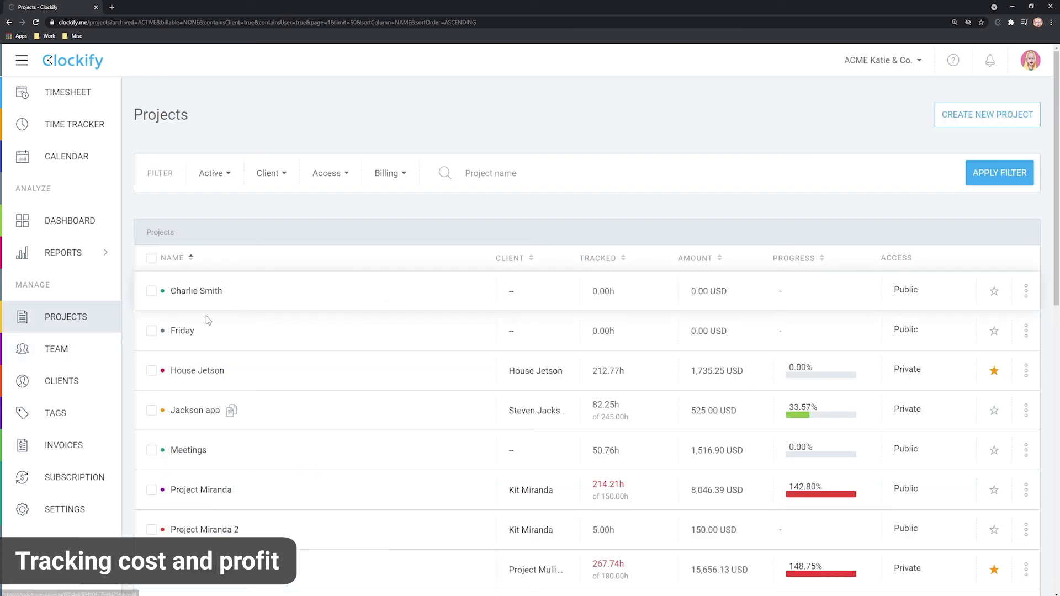
In Project Miranda's settings, delete the billable hourly rate of 30 and save.
click(210, 490)
click(463, 199)
scroll(326, 328, down, 7)
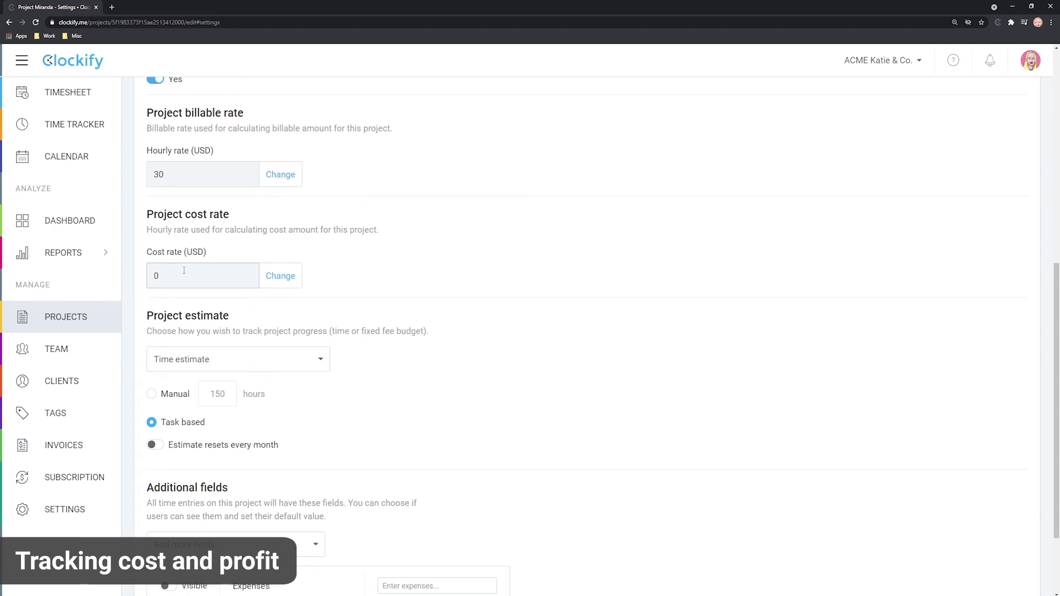
click(281, 174)
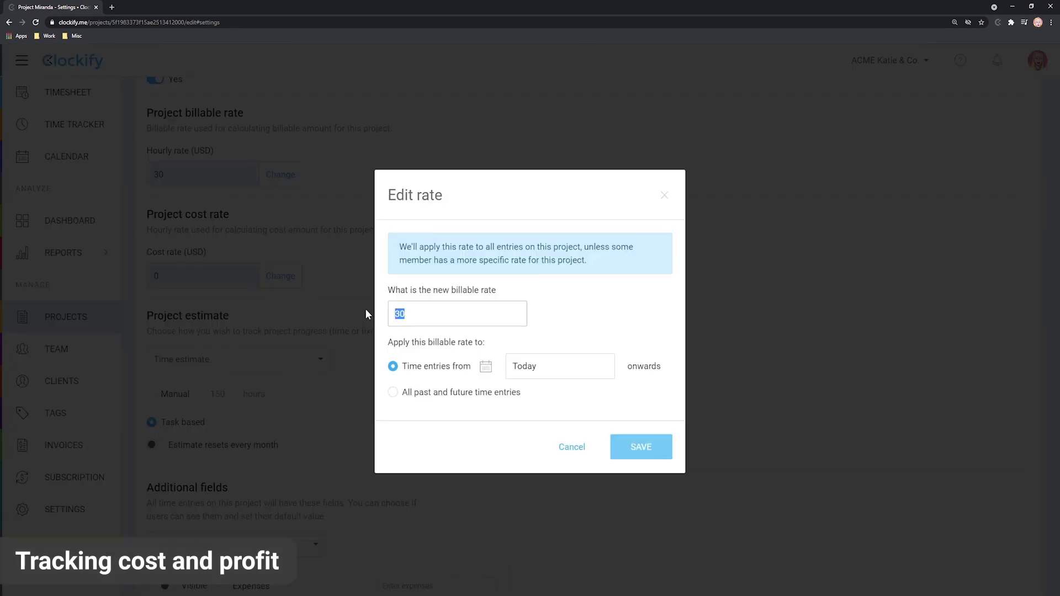
key(BackSpace)
click(657, 445)
Change Project Miranda's cost rate from 0 to 30 and save.
click(282, 277)
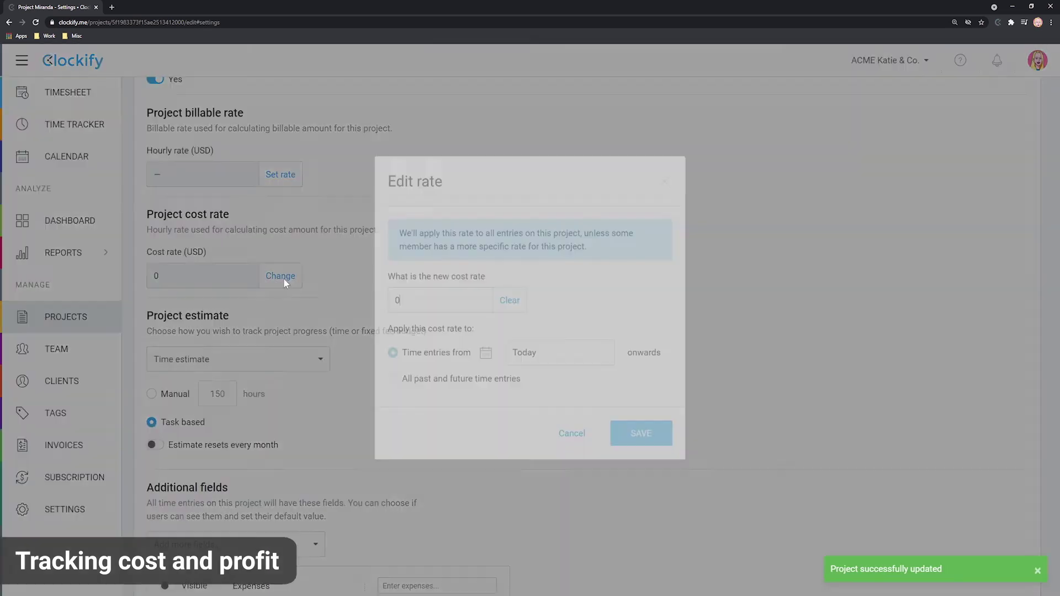
click(433, 313)
key(BackSpace)
text(30)
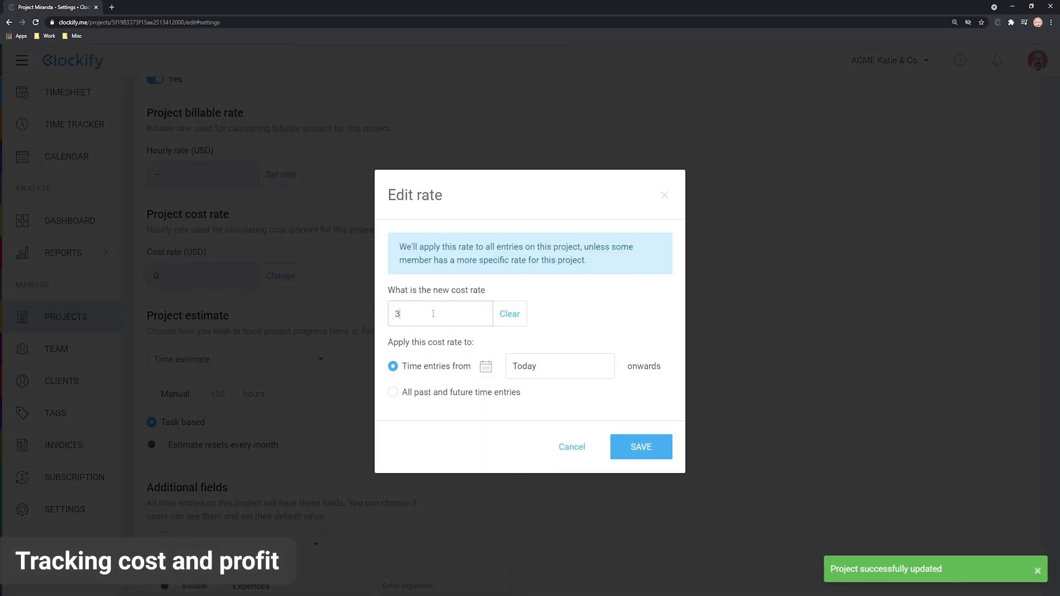
click(635, 451)
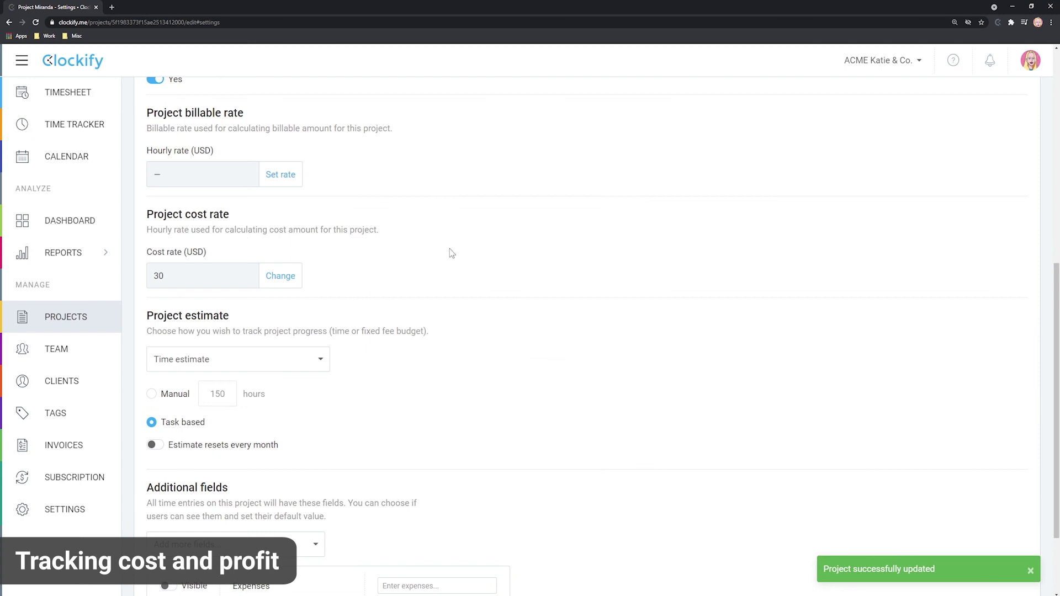
Show costs in the summary report and highlight the 1,230.00 USD total.
click(82, 253)
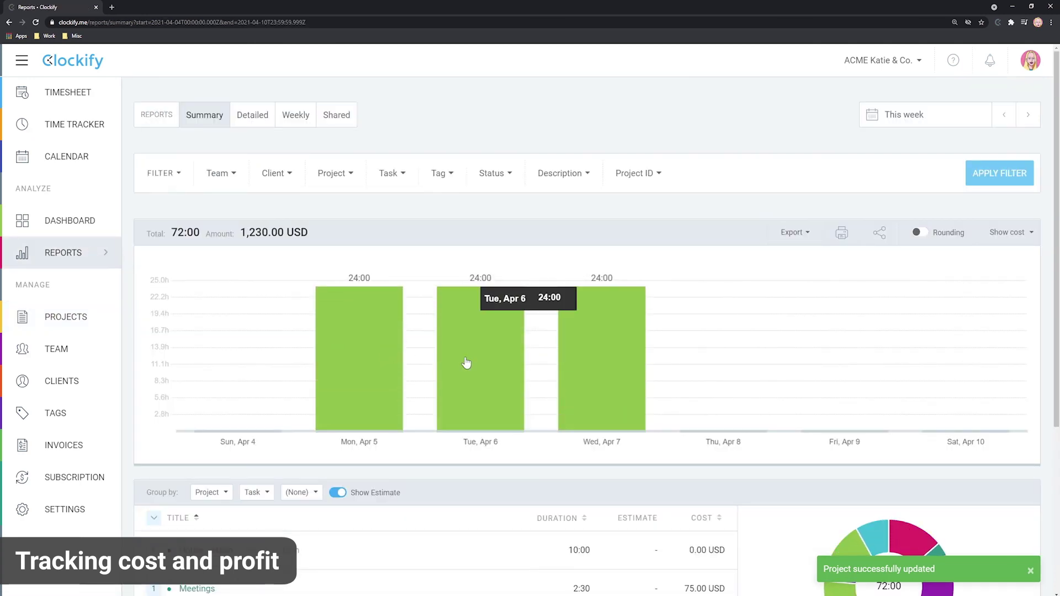
click(1011, 232)
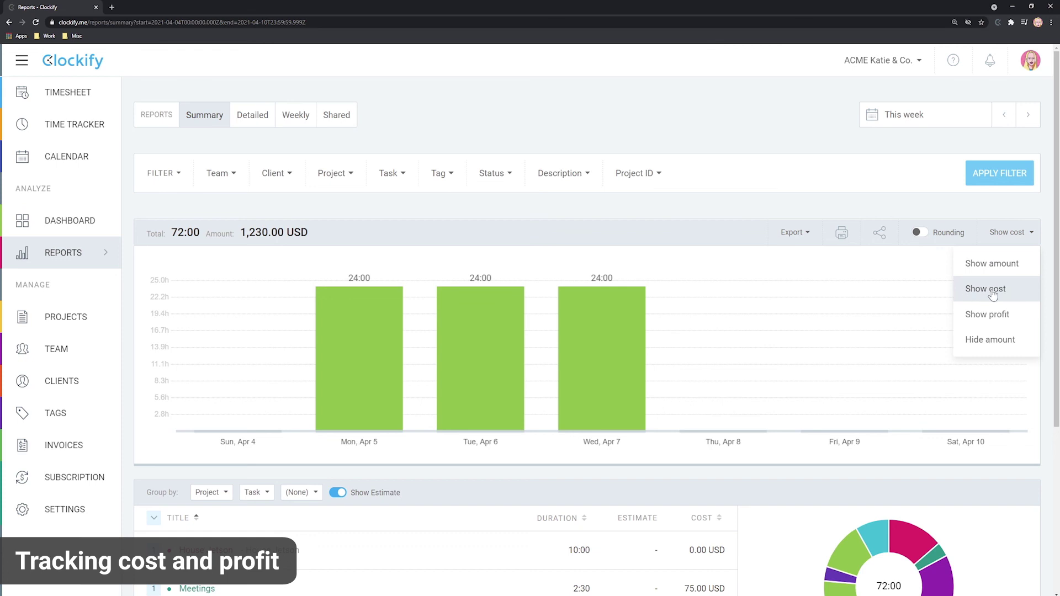
click(993, 294)
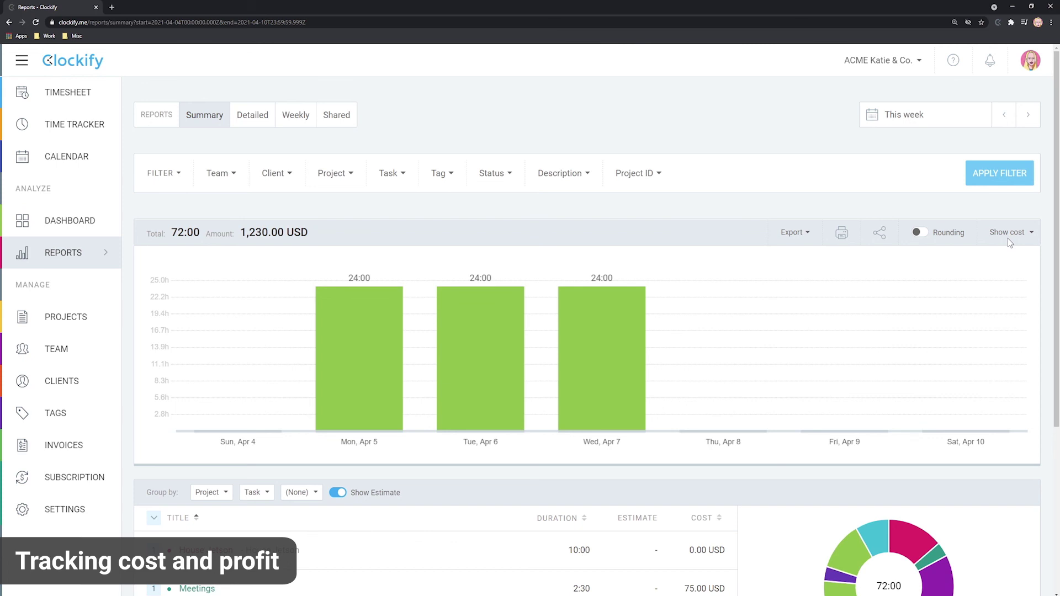
mouse_move(368, 353)
drag(242, 233, 310, 235)
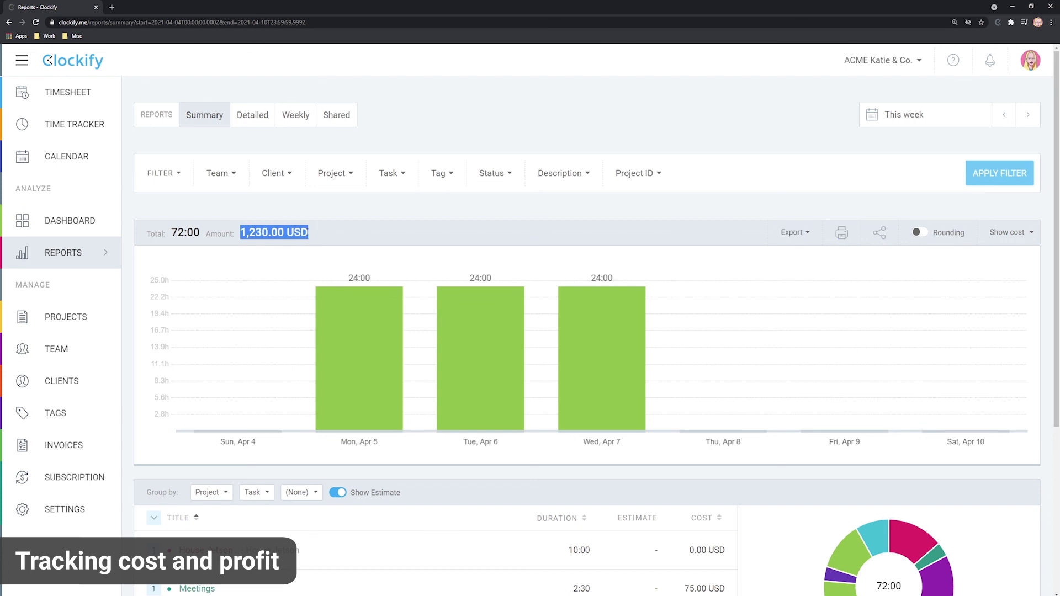
click(352, 243)
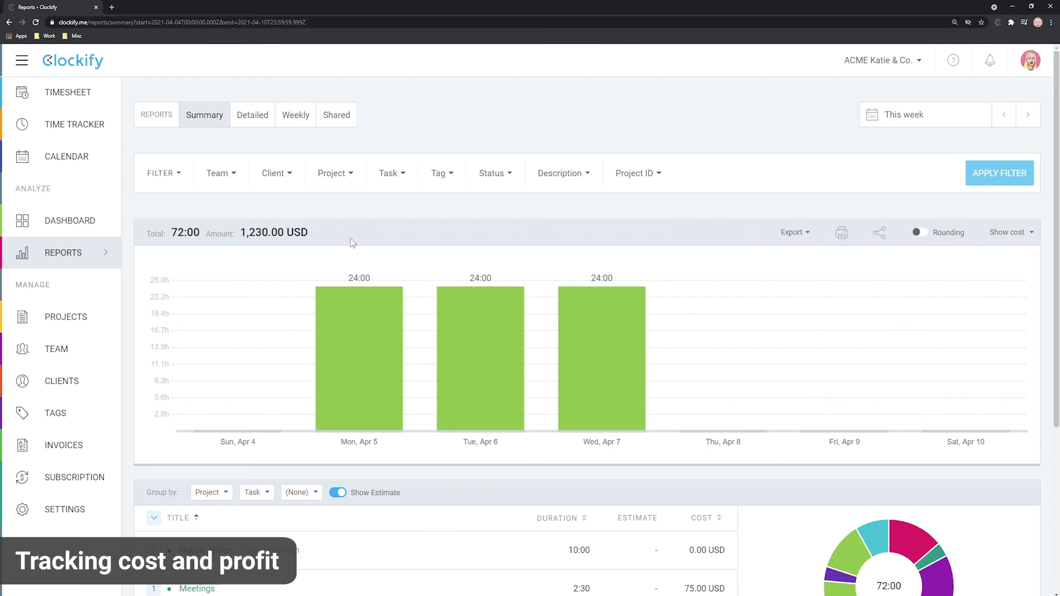
Switch the summary report back to showing billable amounts.
click(1015, 233)
click(1014, 257)
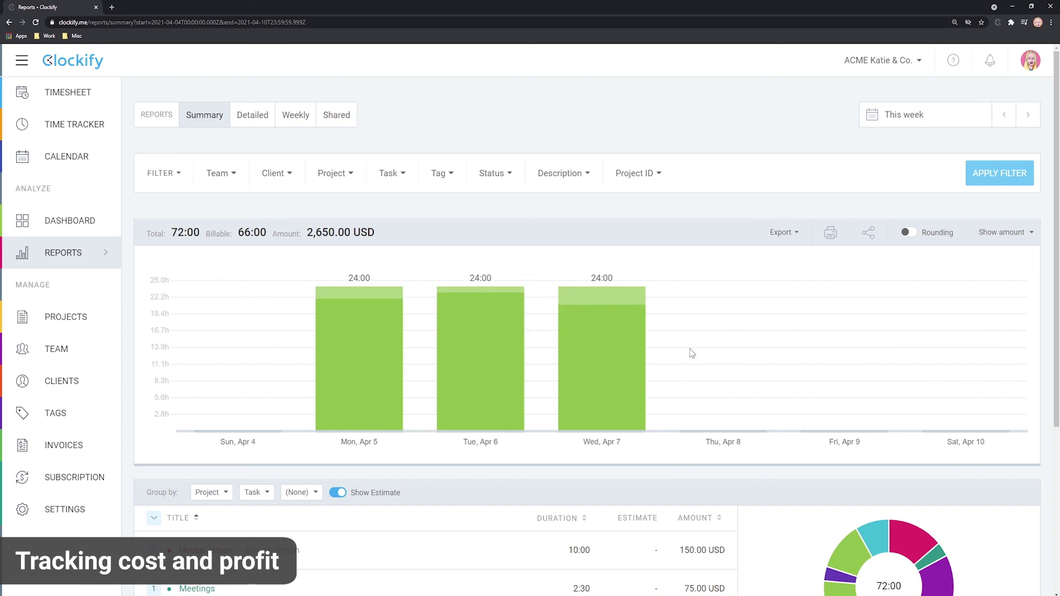
click(1021, 237)
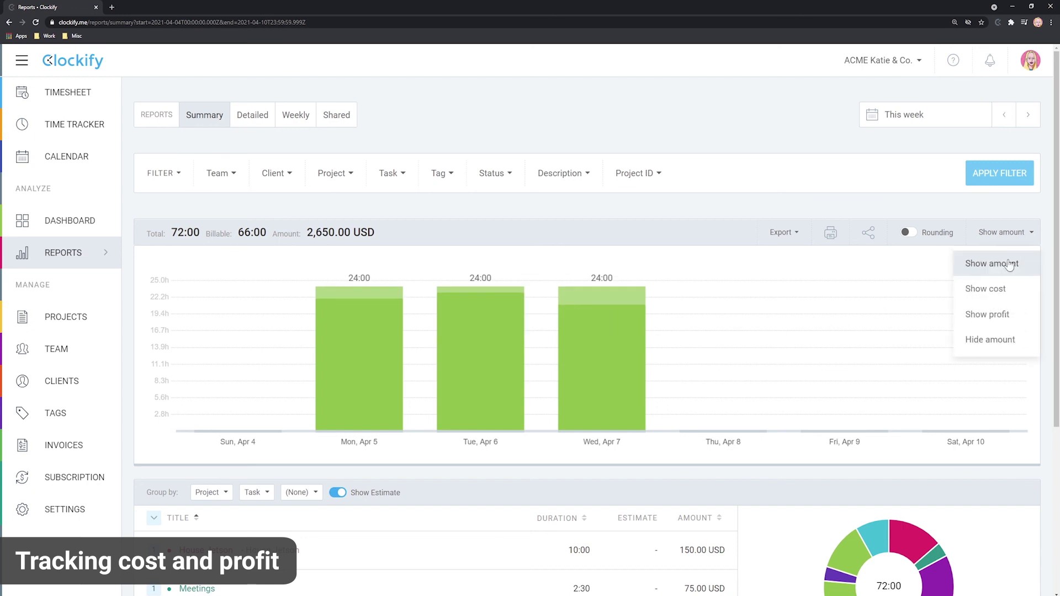
Show profit in the summary report and expand Project Miranda into its tasks.
click(994, 312)
scroll(737, 343, down, 5)
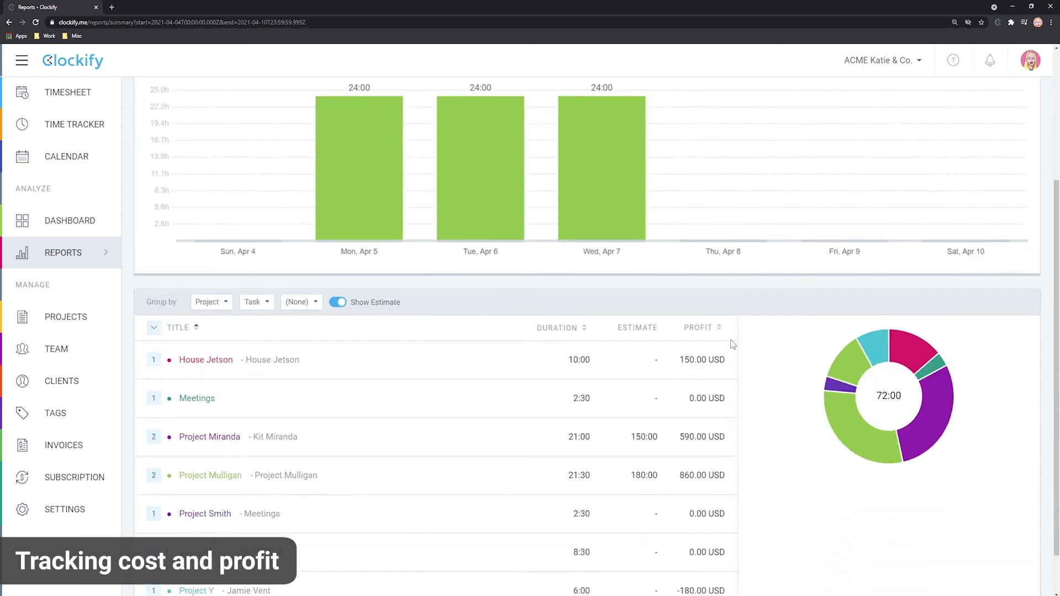
scroll(529, 350, up, 1)
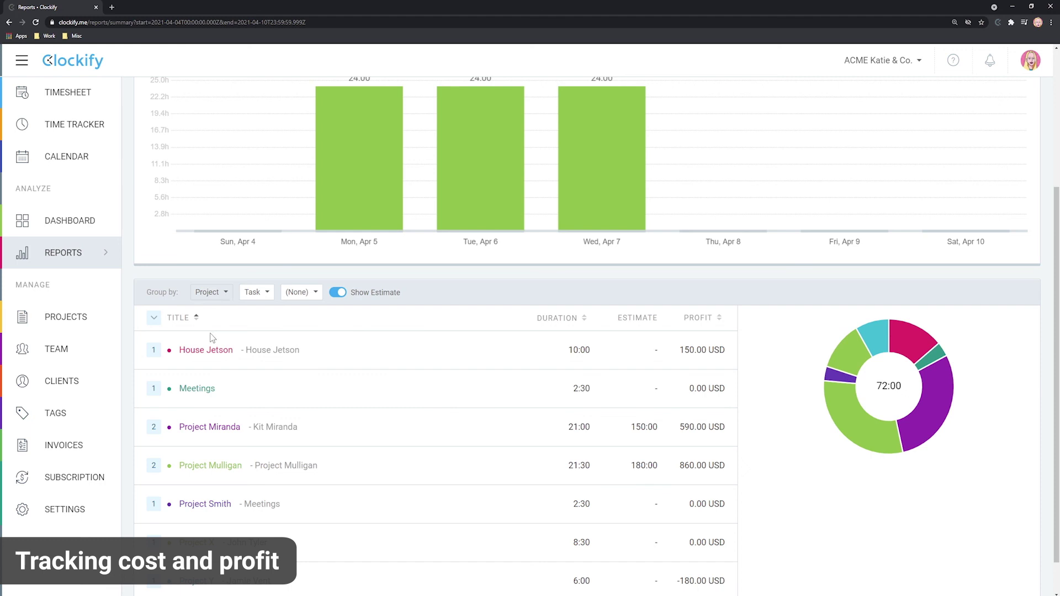
click(154, 428)
scroll(552, 431, down, 1)
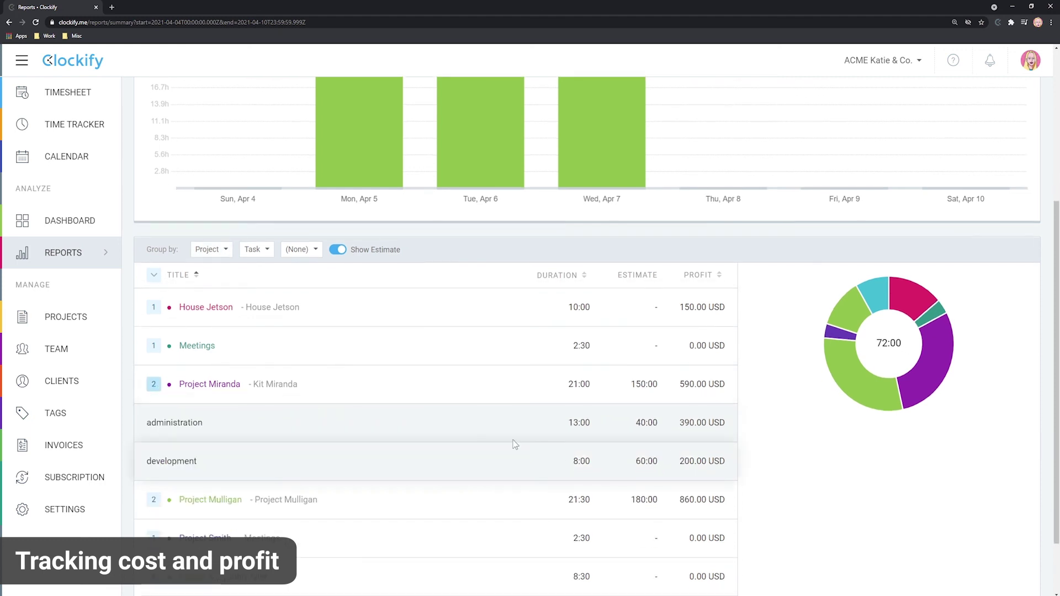
Group the report table by client and expand Project Miranda's client row.
click(209, 249)
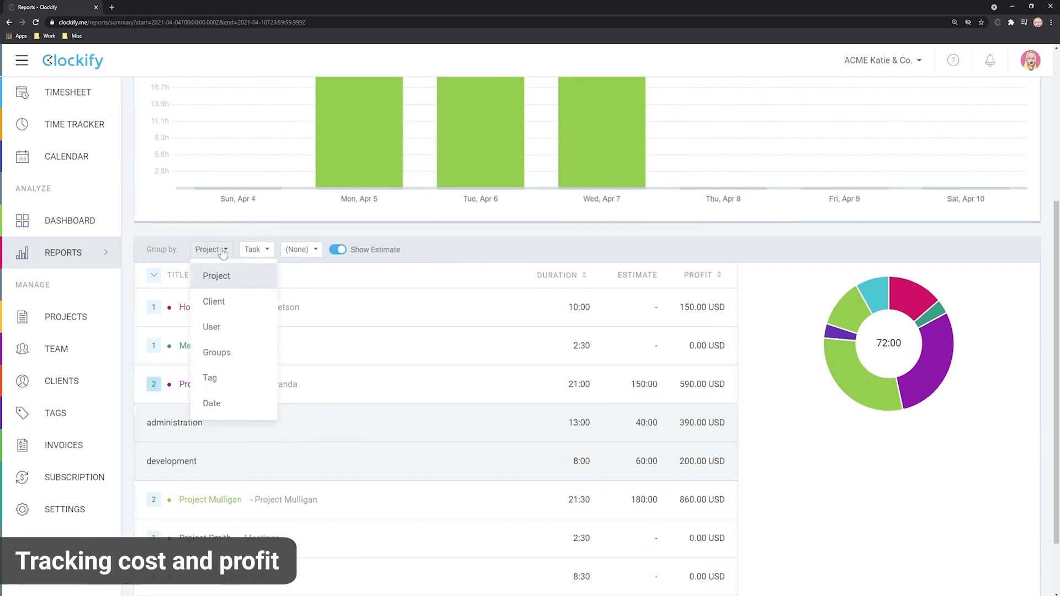
click(218, 302)
click(160, 466)
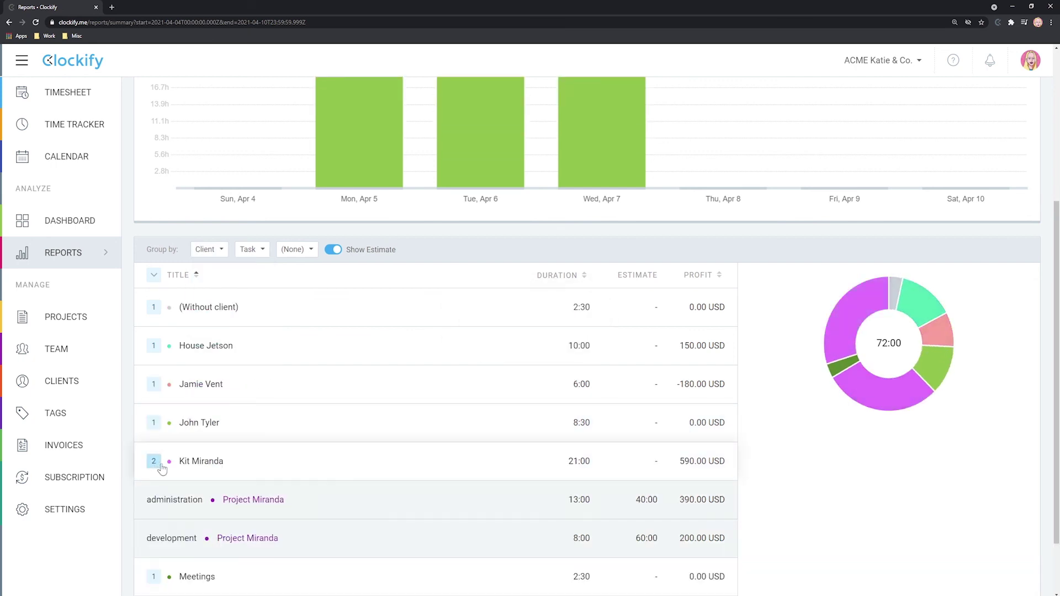
scroll(316, 429, down, 2)
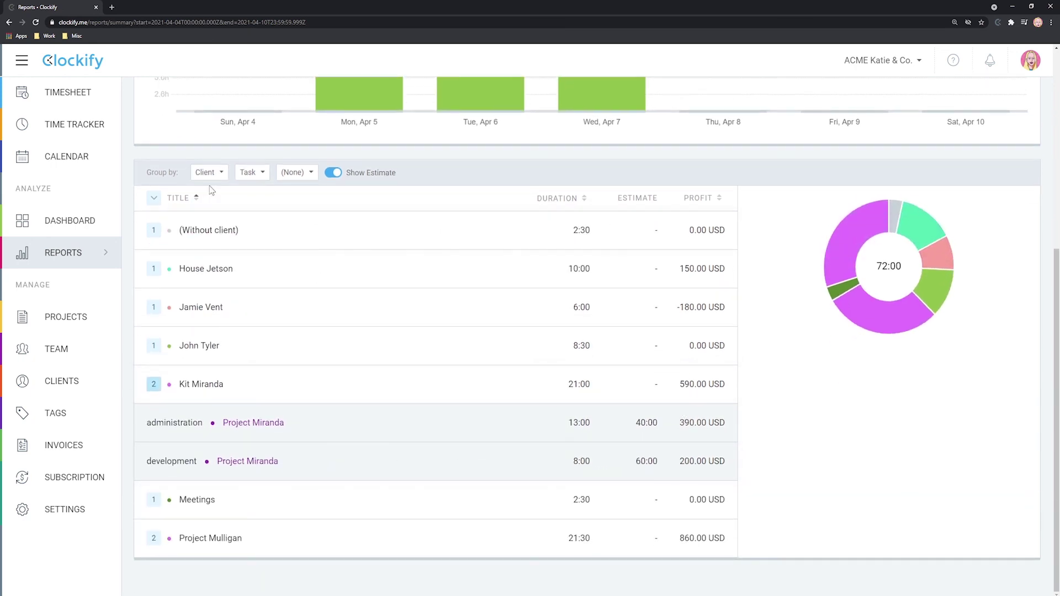
click(210, 173)
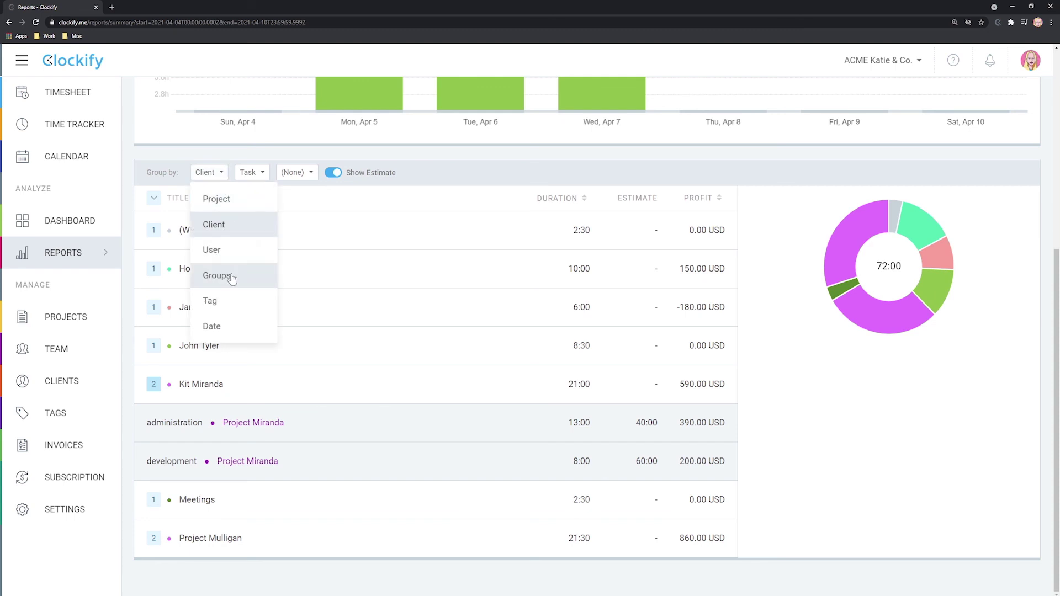
click(369, 316)
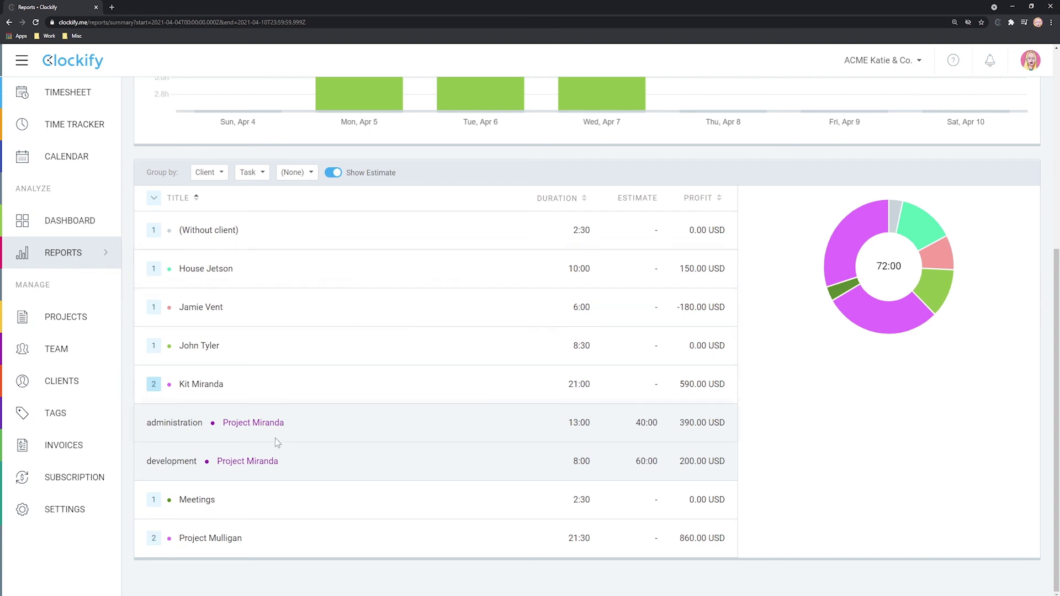